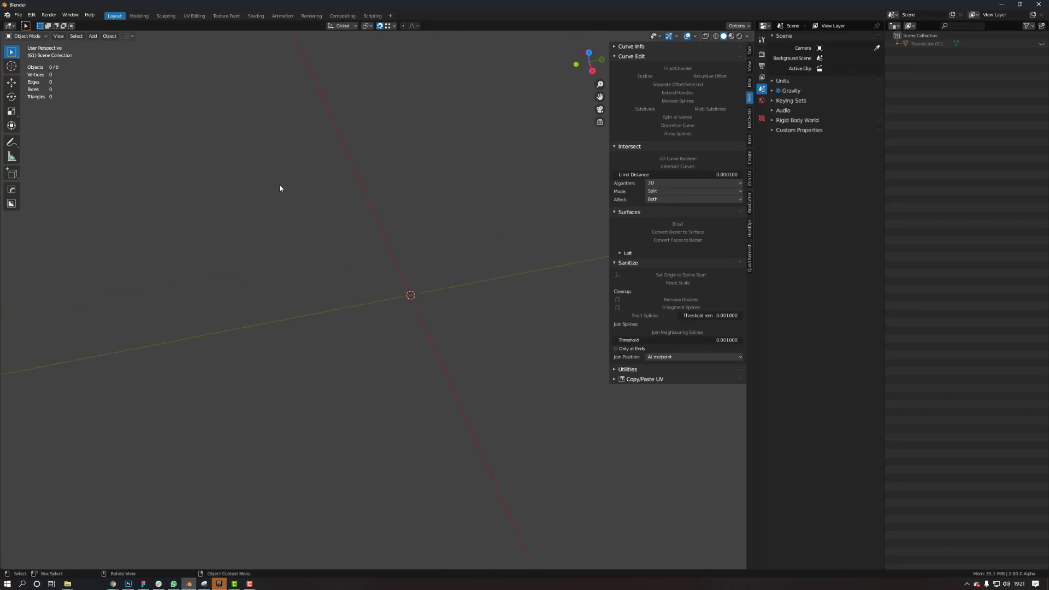
Step: Review the details of the Add Curve: Curve Tools add-on in the preferences, then close the preferences
{"action": "left_click", "coordinate": [19, 15]}
{"action": "mouse_move", "coordinate": [31, 15]}
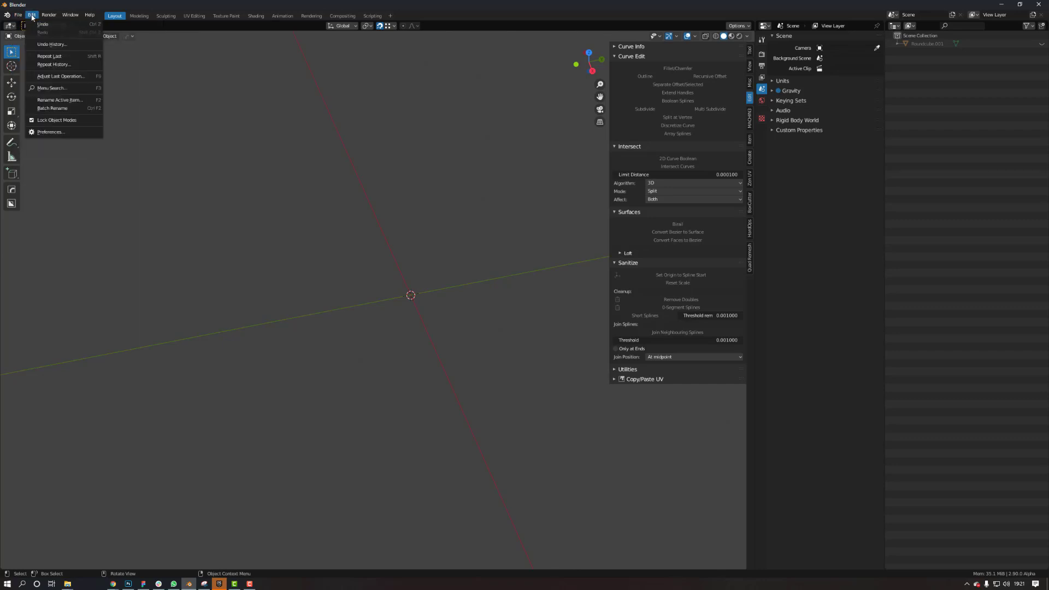
{"action": "left_click", "coordinate": [70, 132]}
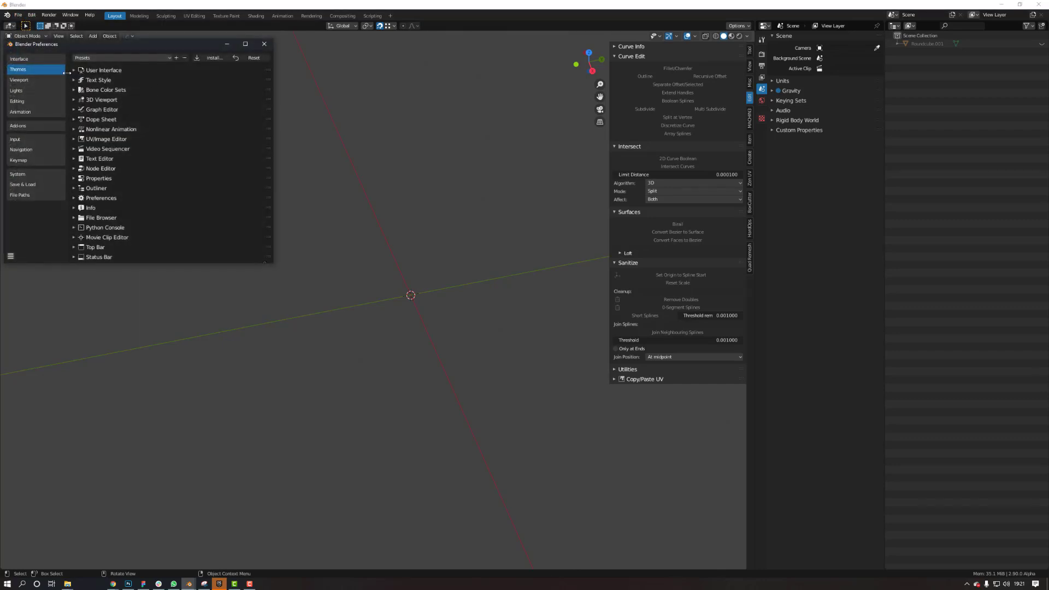
{"action": "left_click", "coordinate": [30, 126]}
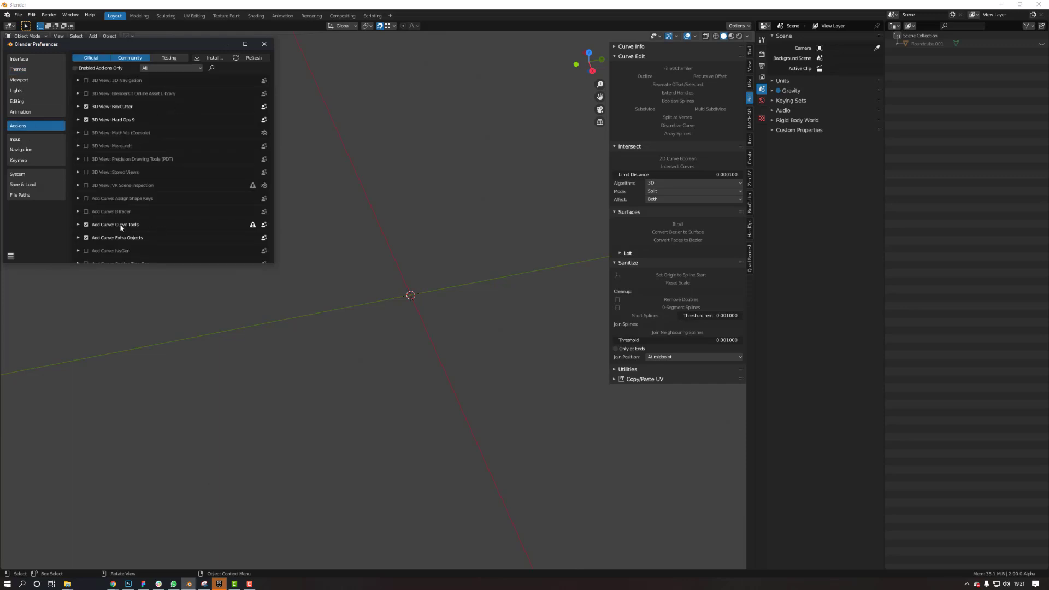
{"action": "left_click", "coordinate": [78, 224]}
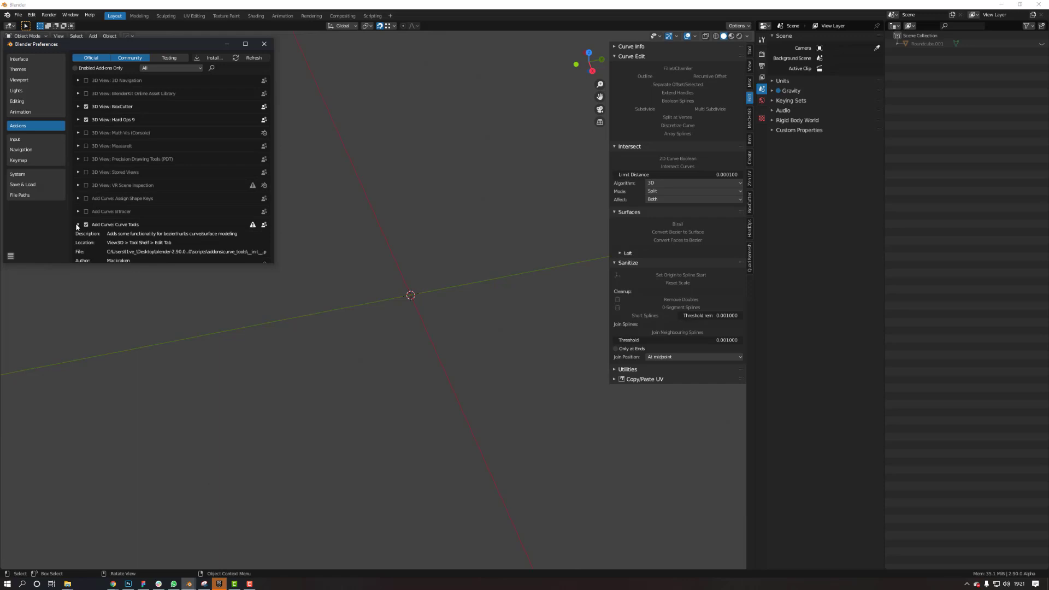
{"action": "scroll", "coordinate": [164, 218], "scroll_direction": "down", "scroll_amount": 3}
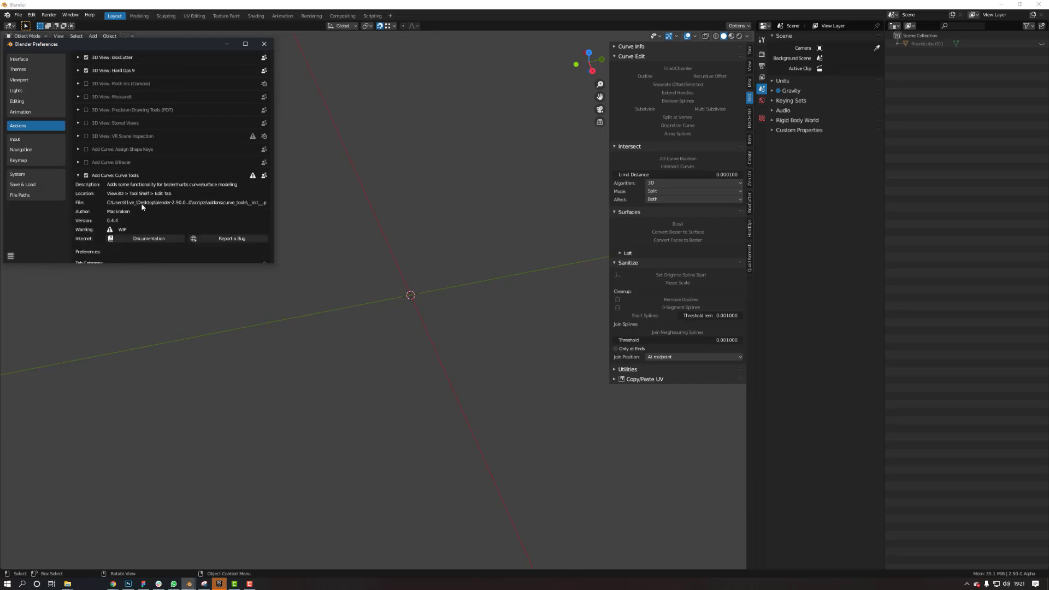
{"action": "scroll", "coordinate": [138, 200], "scroll_direction": "down", "scroll_amount": 2}
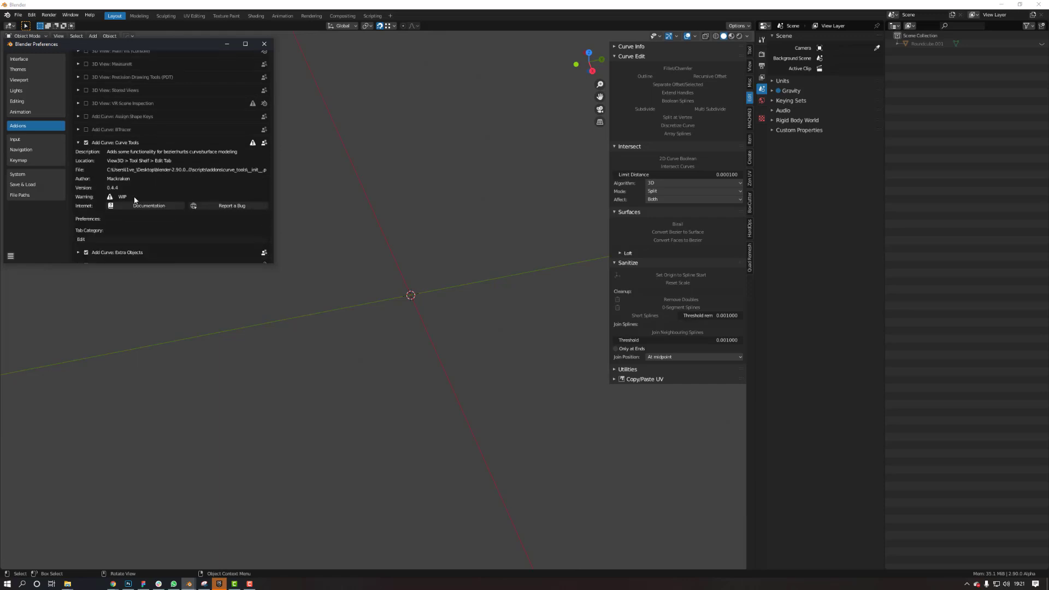
{"action": "scroll", "coordinate": [140, 181], "scroll_direction": "down", "scroll_amount": 1}
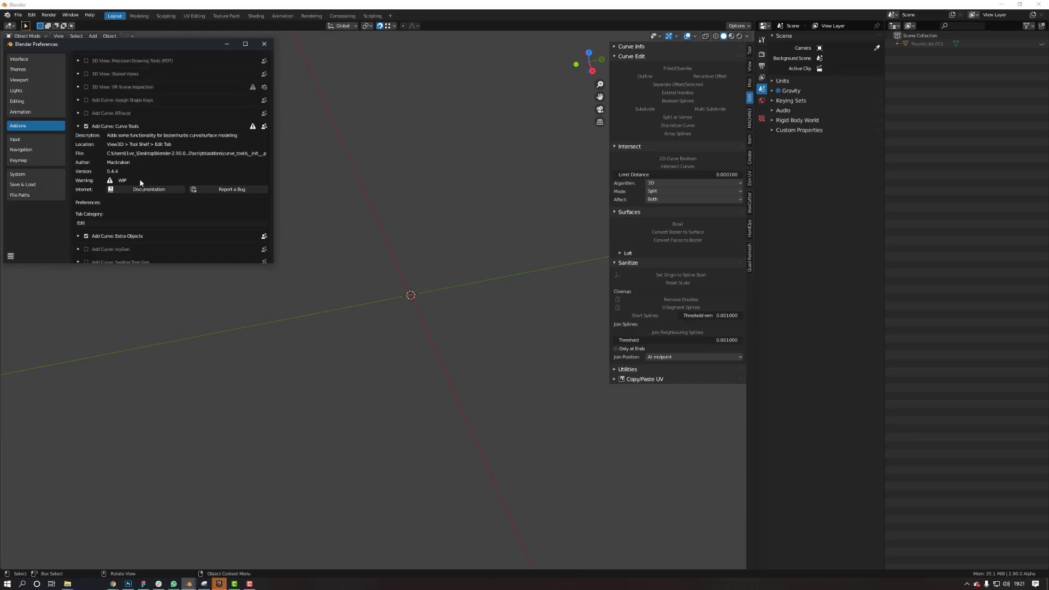
{"action": "scroll", "coordinate": [140, 184], "scroll_direction": "up", "scroll_amount": 2}
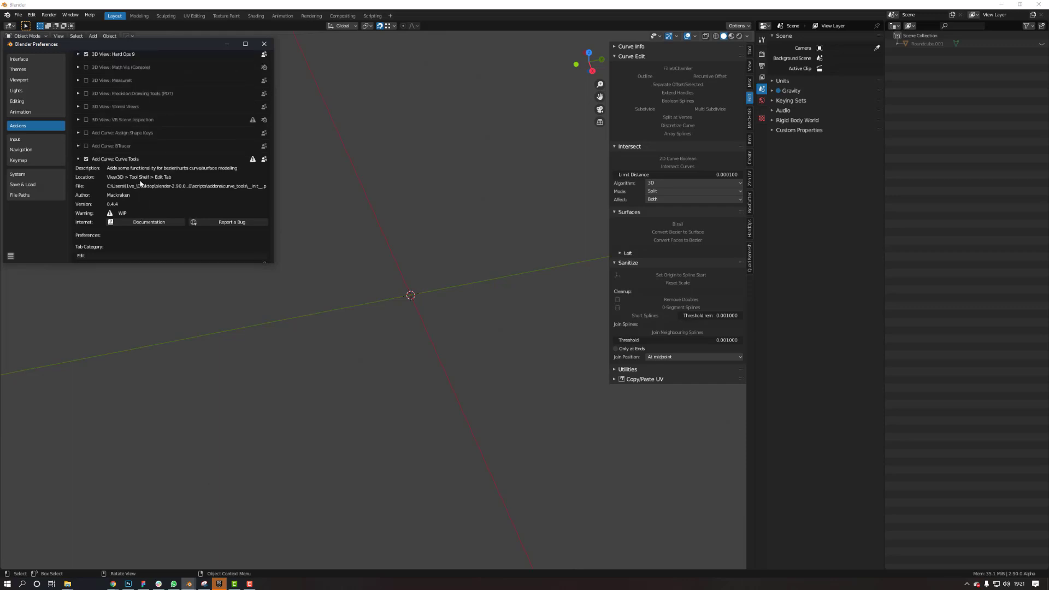
{"action": "left_click", "coordinate": [265, 47]}
Step: Add a Bezier circle with a 1 m radius at the world origin
{"action": "middle_click_drag", "start_coordinate": [381, 311], "coordinate": [389, 164]}
{"action": "middle_click_drag", "start_coordinate": [378, 241], "coordinate": [375, 331]}
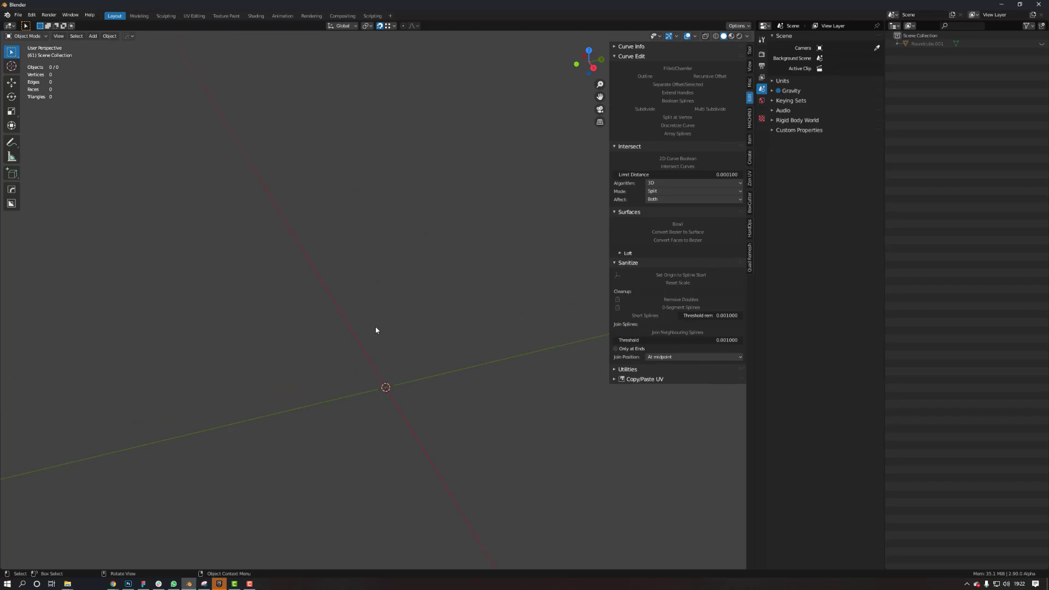
{"action": "key", "text": "shift+a"}
{"action": "key", "text": "shift+a"}
{"action": "mouse_move", "coordinate": [376, 371]}
{"action": "key", "text": "shift+a"}
{"action": "mouse_move", "coordinate": [375, 392]}
{"action": "left_click", "coordinate": [407, 195]}
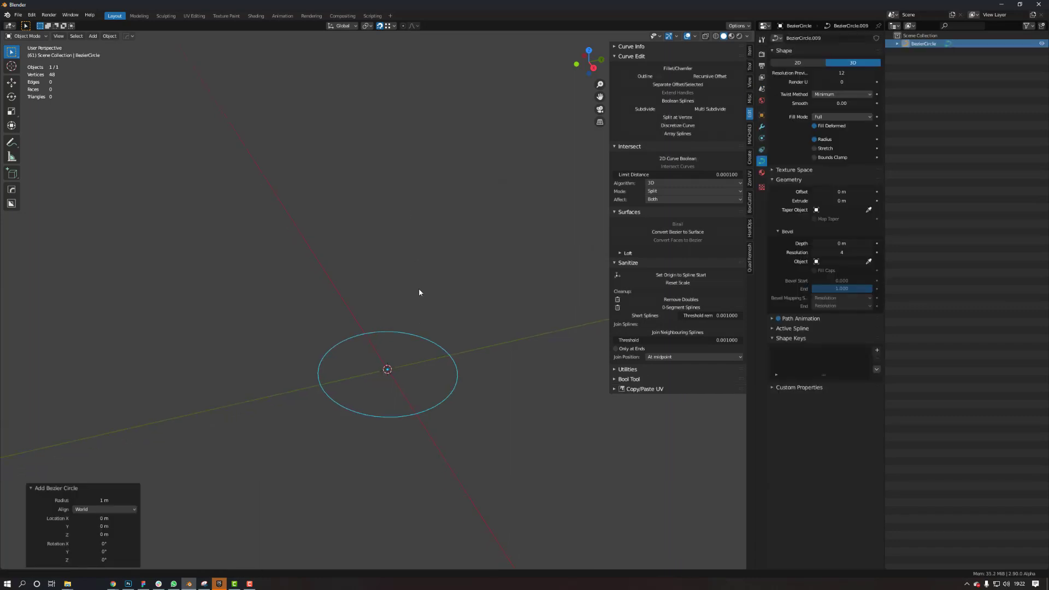
Step: Add a 2 m by 2 m Rectangle curve at the origin and return to Object Mode
{"action": "middle_click_drag", "start_coordinate": [444, 345], "coordinate": [441, 261]}
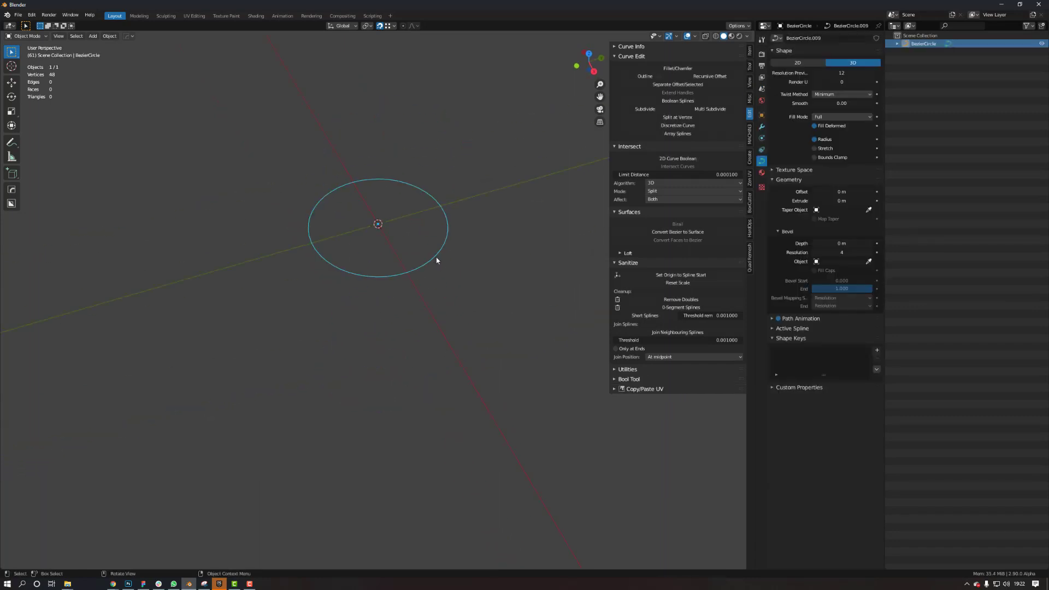
{"action": "key", "text": "shift+a"}
{"action": "mouse_move", "coordinate": [437, 248]}
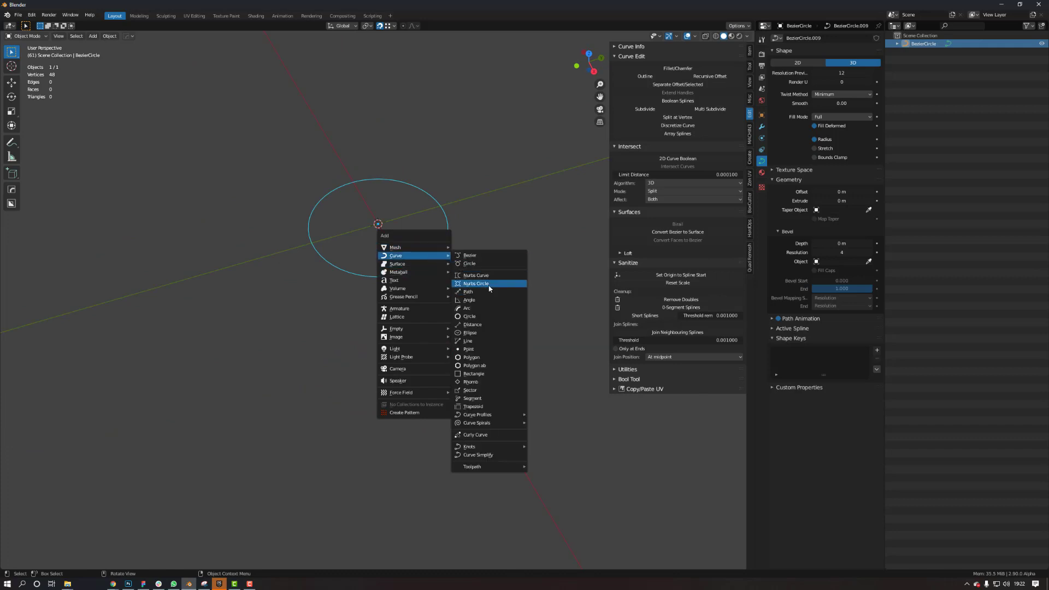
{"action": "left_click", "coordinate": [485, 373]}
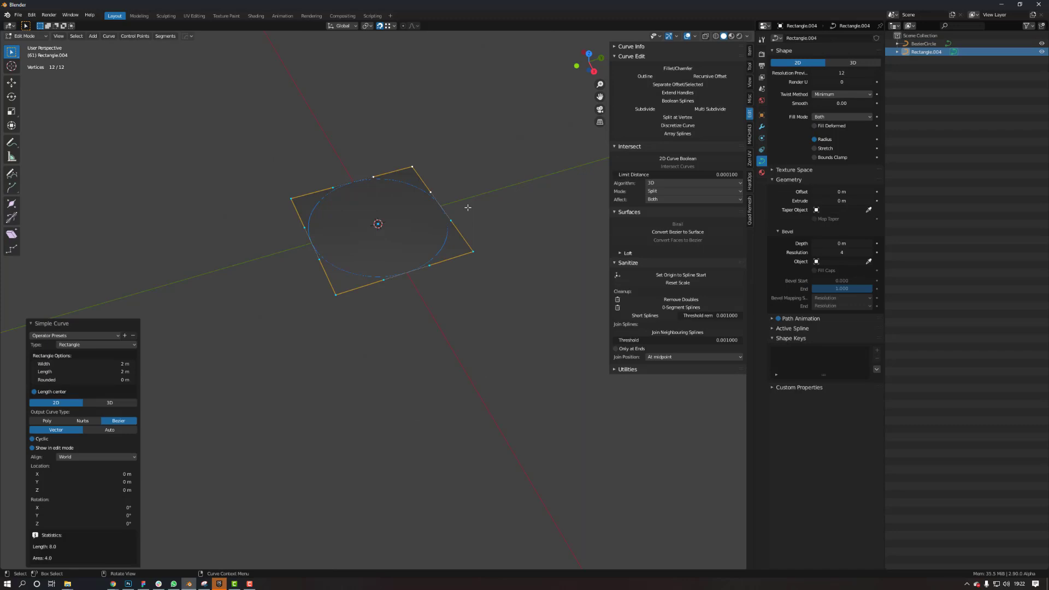
{"action": "key", "text": "Tab"}
{"action": "left_click", "coordinate": [417, 147]}
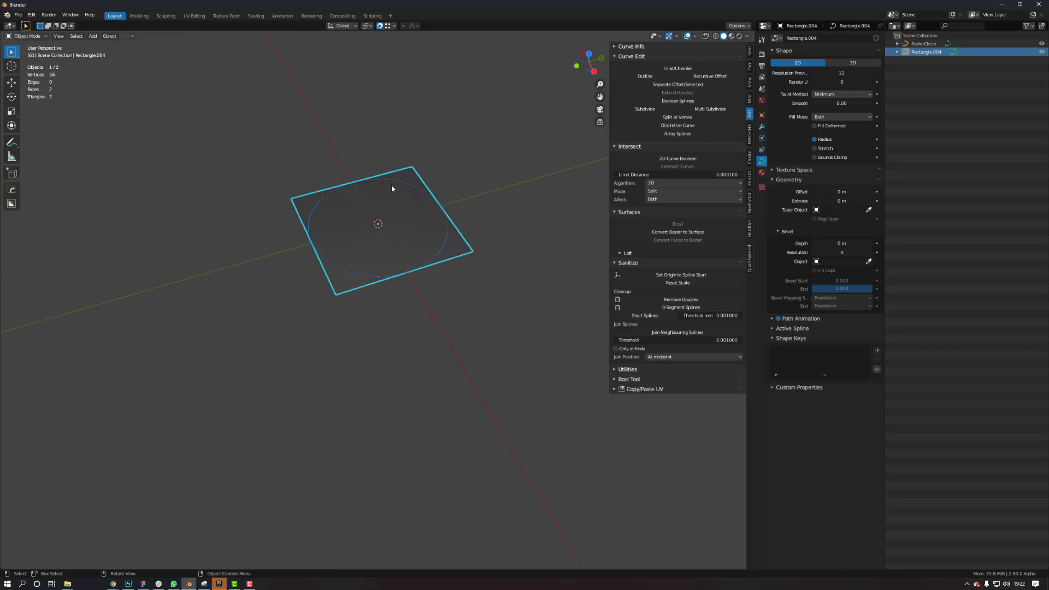
Step: Move the rectangle about 1.01 m along the X axis so its edge runs across the circle's center
{"action": "key", "text": "g"}
{"action": "key", "text": "x"}
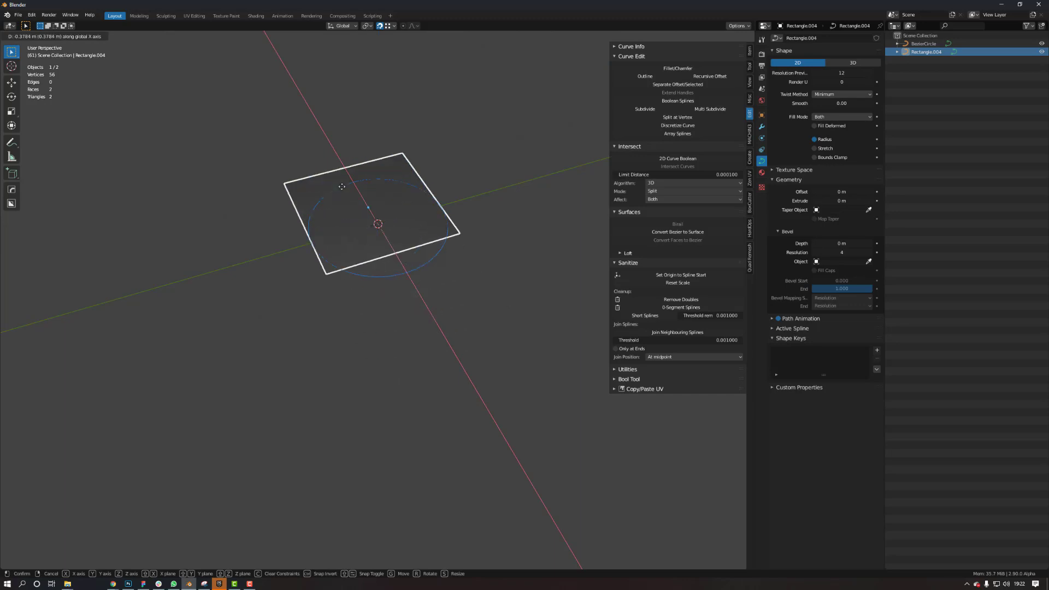
{"action": "left_click", "coordinate": [358, 237]}
{"action": "middle_click_drag", "start_coordinate": [358, 237], "coordinate": [300, 226]}
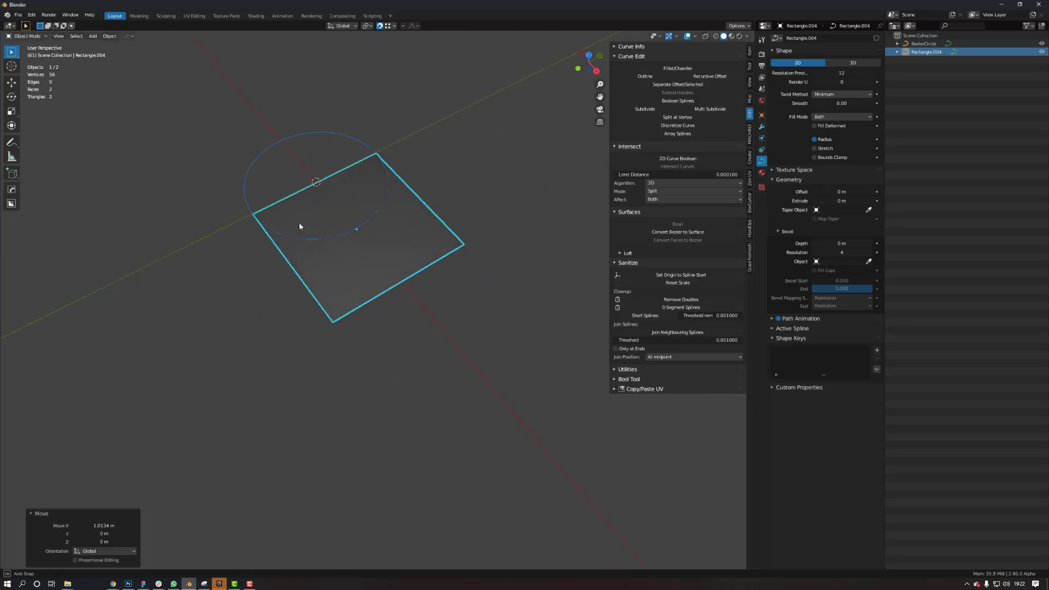
{"action": "middle_click_drag", "start_coordinate": [369, 305], "coordinate": [412, 352], "text": "shift"}
{"action": "scroll", "coordinate": [403, 262], "scroll_direction": "up", "scroll_amount": 3}
{"action": "left_click", "coordinate": [438, 154]}
{"action": "left_click", "coordinate": [409, 229]}
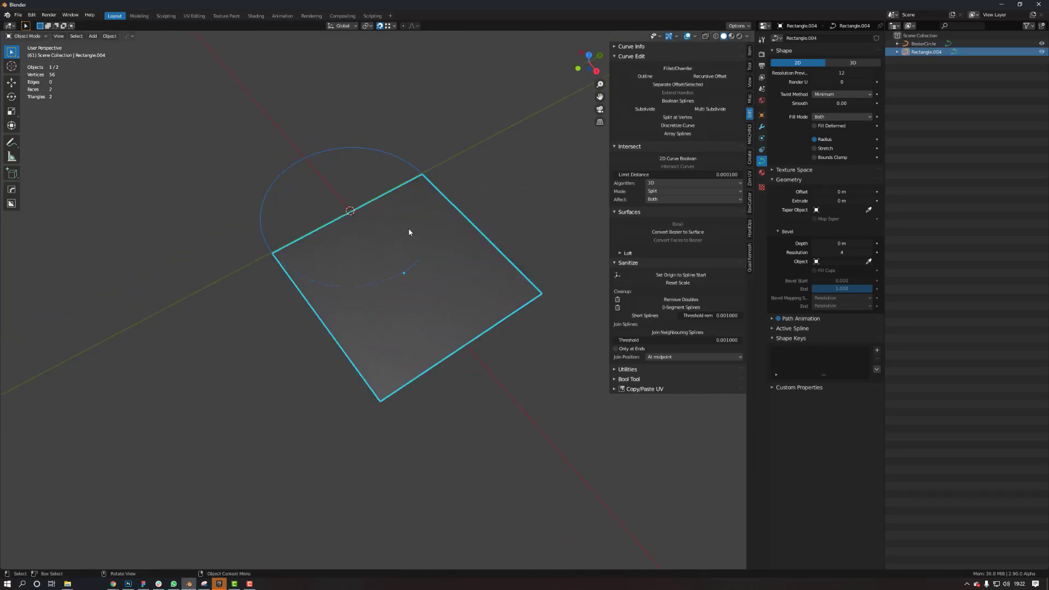
{"action": "middle_click_drag", "start_coordinate": [458, 320], "coordinate": [470, 341], "text": "shift"}
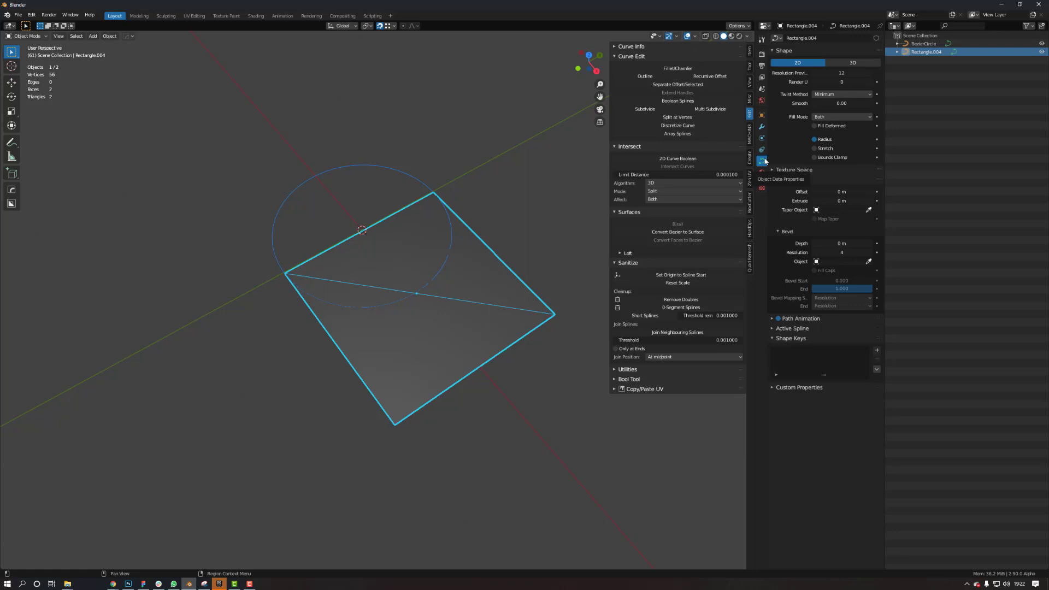
Step: Set the rectangle curve's Fill Mode to None and deselect it
{"action": "left_click", "coordinate": [833, 116]}
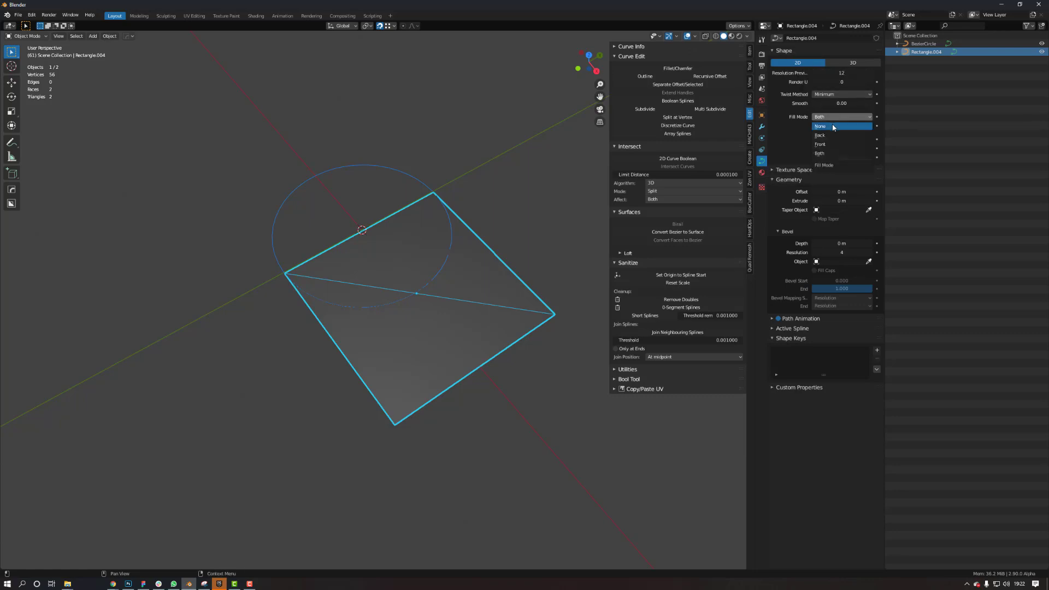
{"action": "left_click", "coordinate": [833, 126]}
{"action": "left_click", "coordinate": [523, 196]}
Step: Select both the rectangle and the circle, with the circle as the active object
{"action": "middle_click_drag", "start_coordinate": [439, 193], "coordinate": [258, 198]}
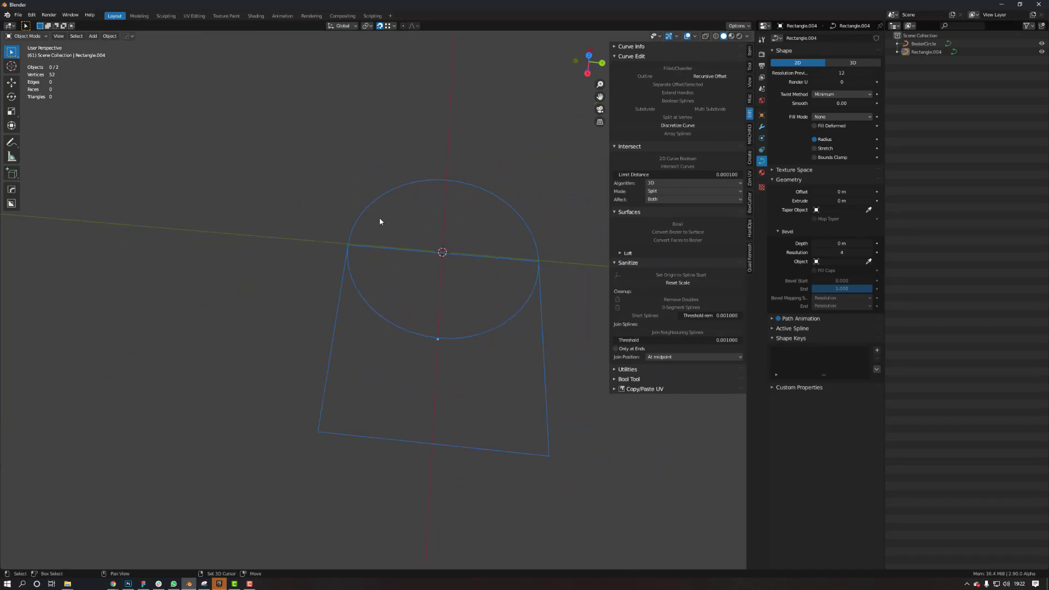
{"action": "middle_click_drag", "start_coordinate": [401, 244], "coordinate": [358, 249]}
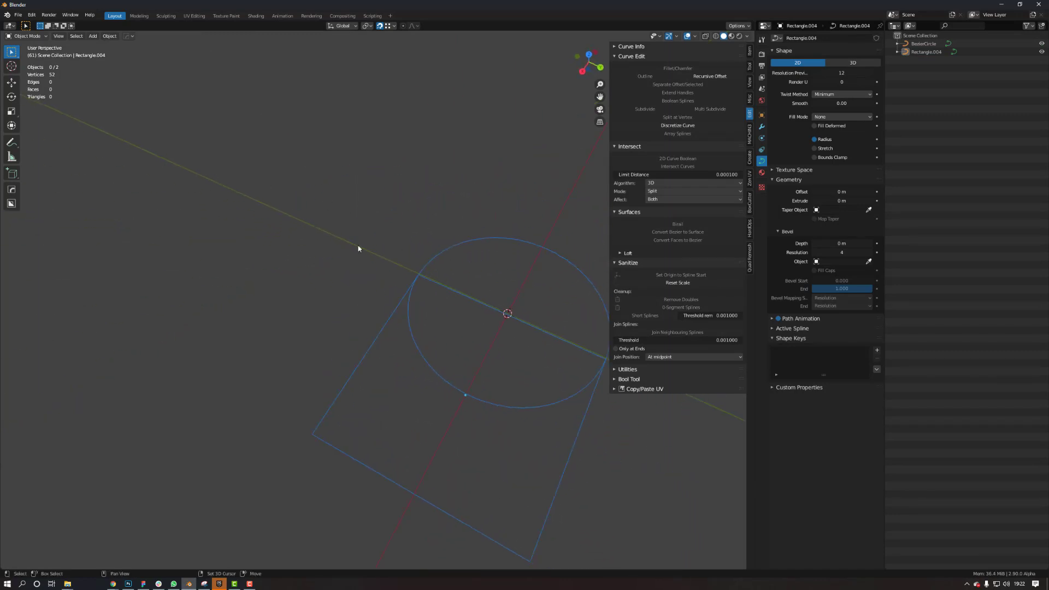
{"action": "left_click", "coordinate": [405, 295]}
{"action": "middle_click_drag", "start_coordinate": [434, 281], "coordinate": [358, 257]}
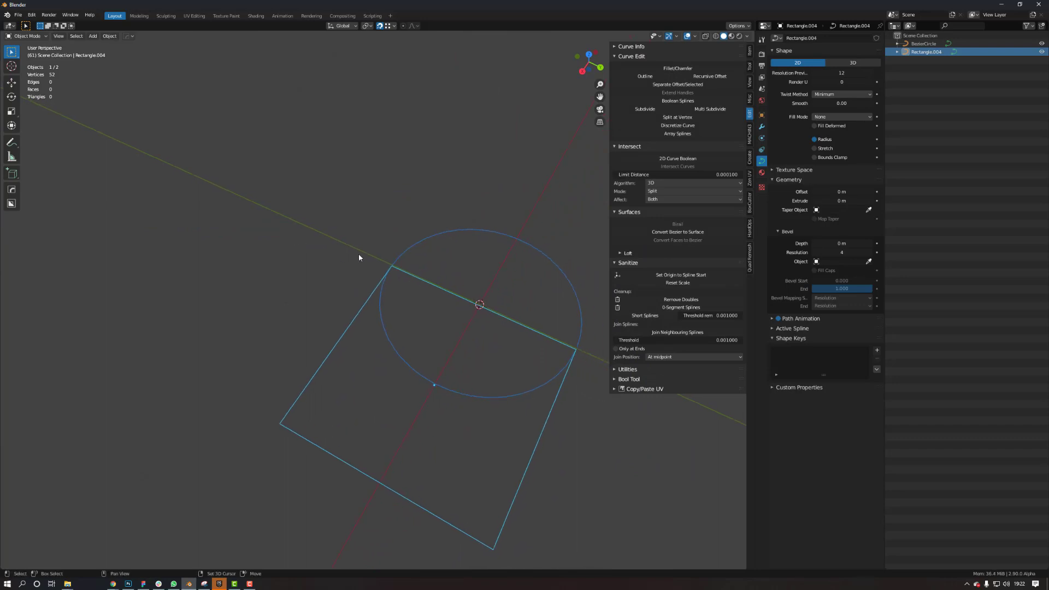
{"action": "left_click", "coordinate": [399, 264], "text": "shift"}
{"action": "middle_click_drag", "start_coordinate": [536, 314], "coordinate": [464, 313], "text": "shift"}
{"action": "scroll", "coordinate": [546, 334], "scroll_direction": "up", "scroll_amount": 10}
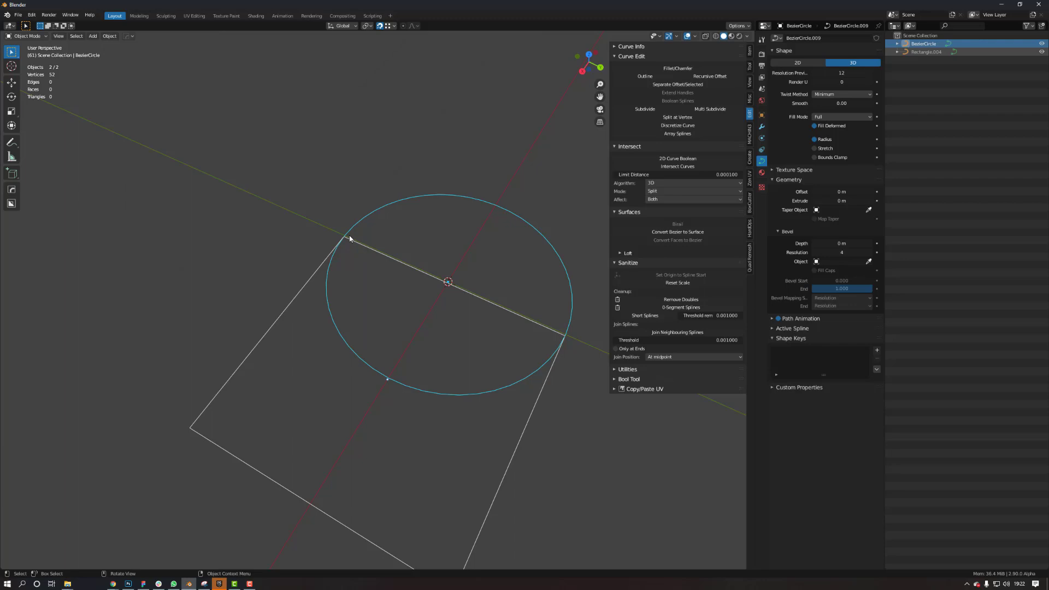
{"action": "scroll", "coordinate": [350, 239], "scroll_direction": "down", "scroll_amount": 2}
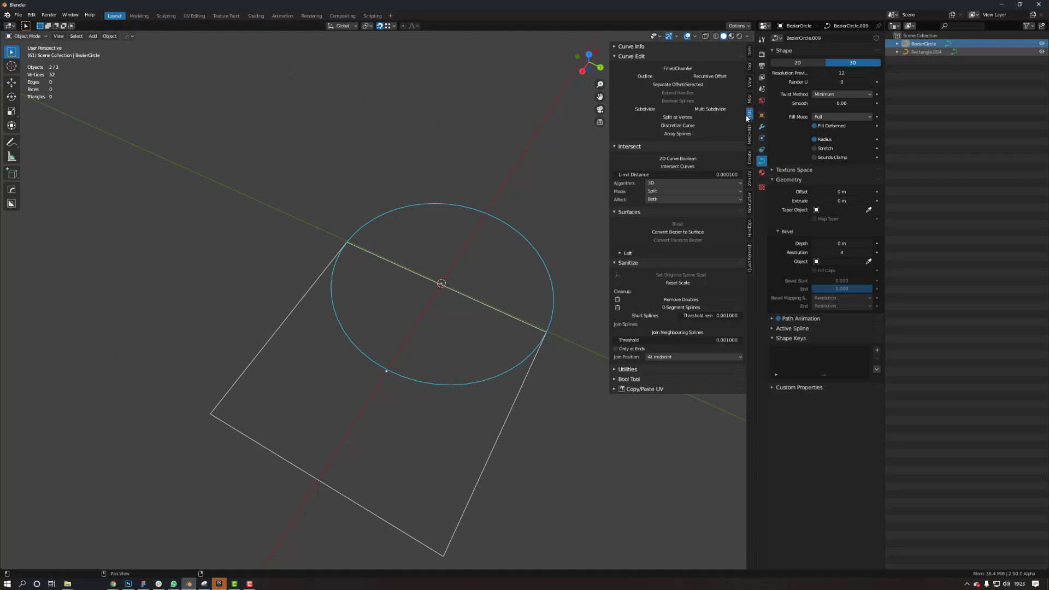
Step: Keep only the Intersect section of the curve tools expanded and switch the Bezier circle's shape to 2D
{"action": "left_click", "coordinate": [617, 56]}
{"action": "left_click", "coordinate": [616, 66]}
{"action": "left_click", "coordinate": [617, 77]}
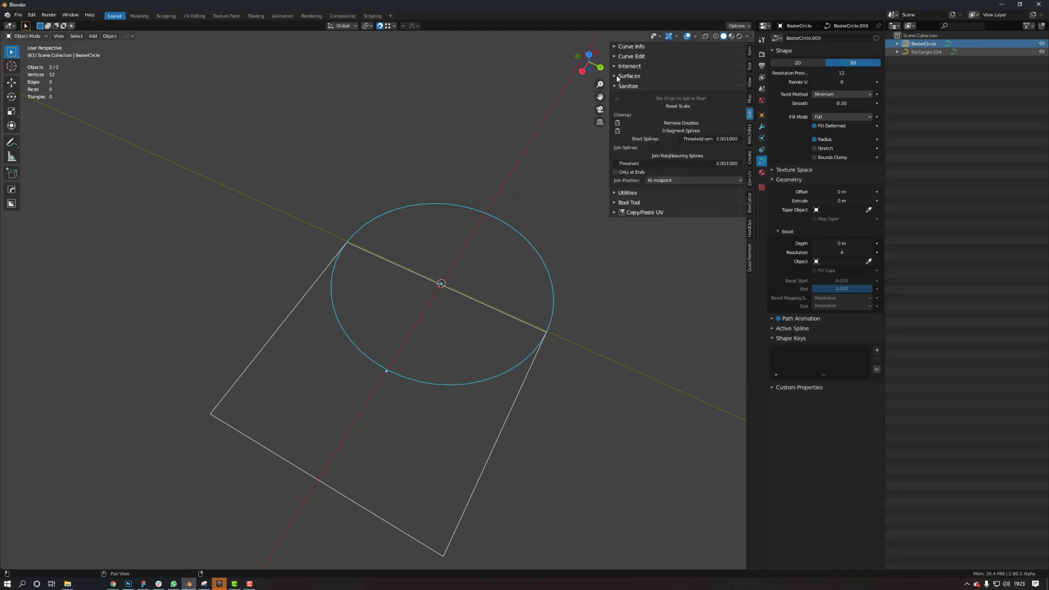
{"action": "left_click", "coordinate": [616, 86]}
{"action": "left_click", "coordinate": [615, 66]}
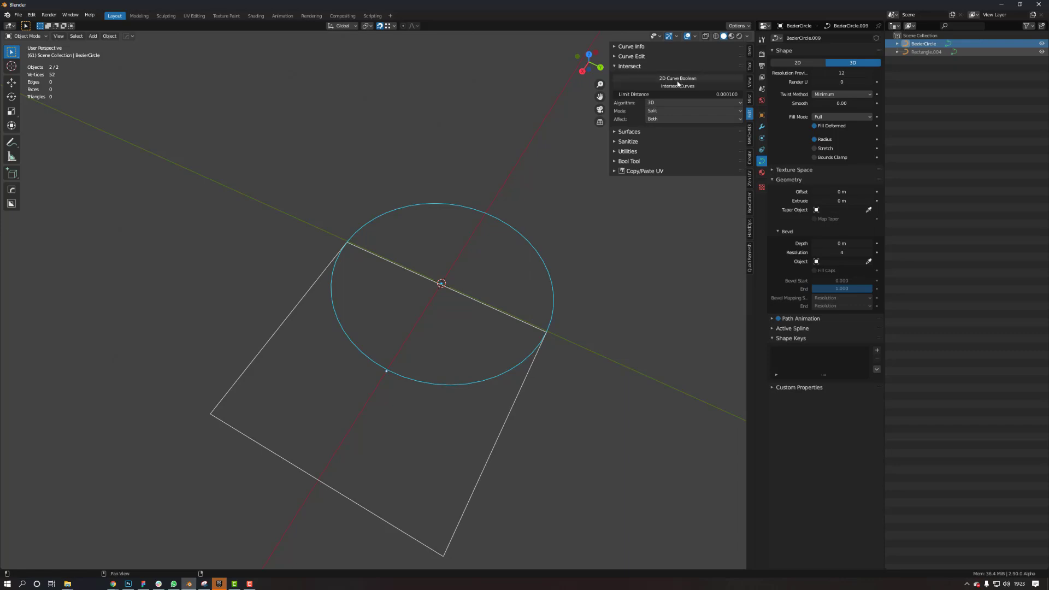
{"action": "left_click", "coordinate": [801, 65]}
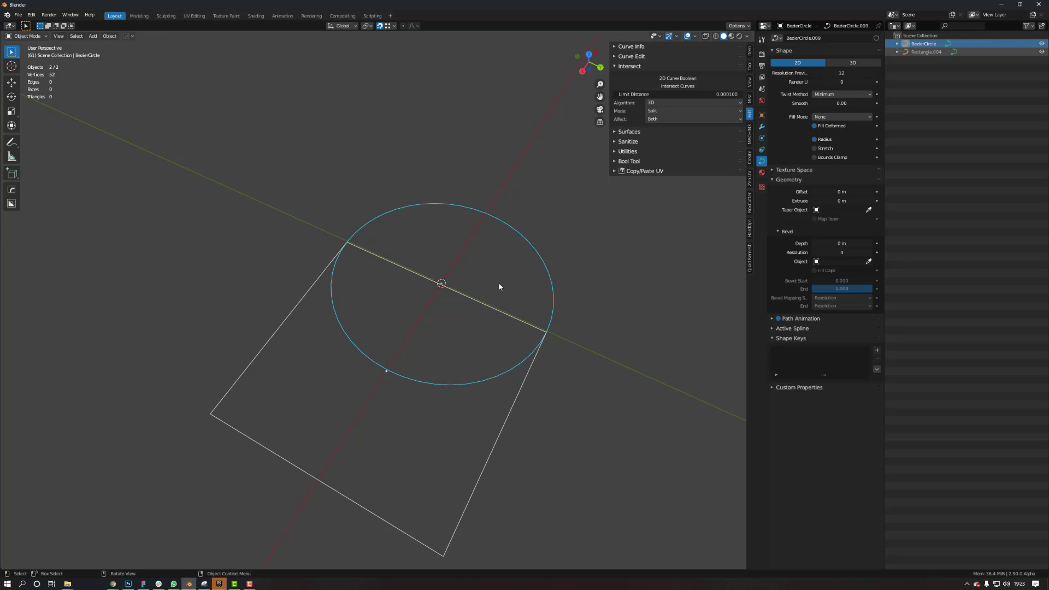
Step: Reselect the circle and the rectangle and run a 2D Curve Boolean of type Union on them, then return to Object Mode
{"action": "left_click", "coordinate": [542, 259]}
{"action": "left_click", "coordinate": [526, 382]}
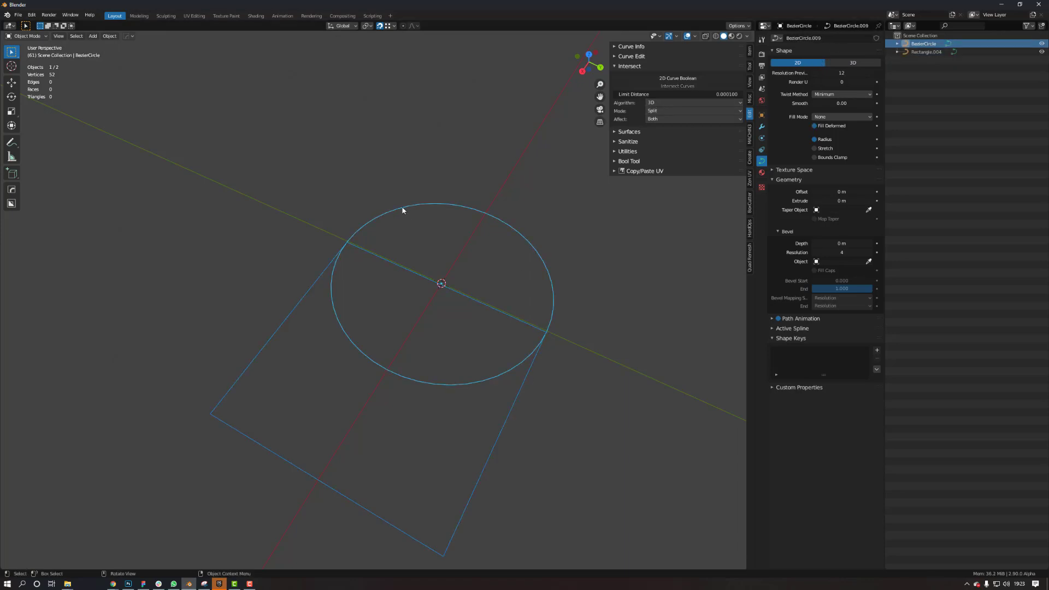
{"action": "left_click", "coordinate": [327, 268], "text": "shift"}
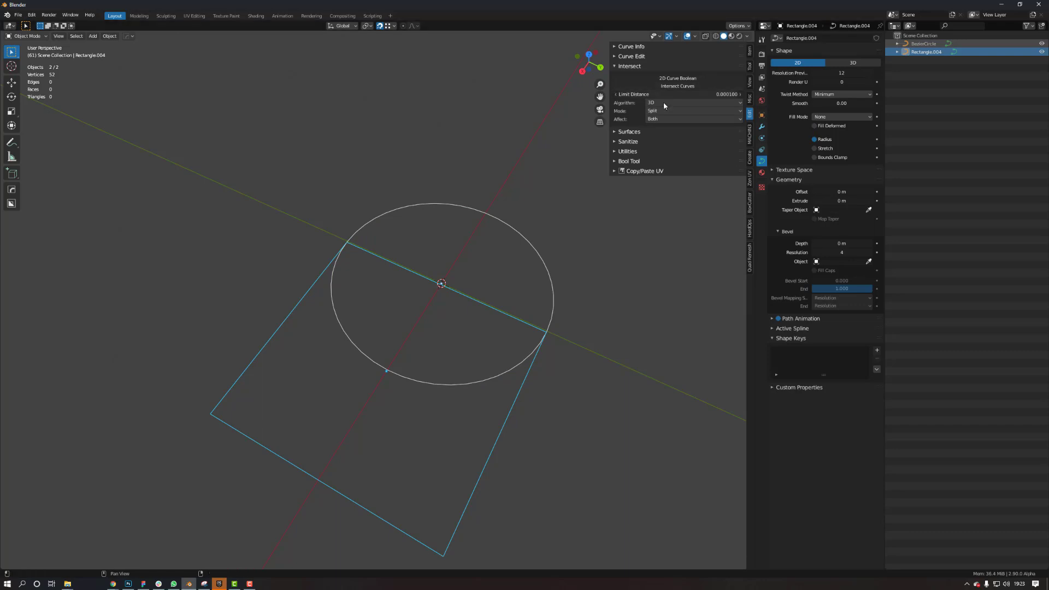
{"action": "left_click", "coordinate": [673, 79]}
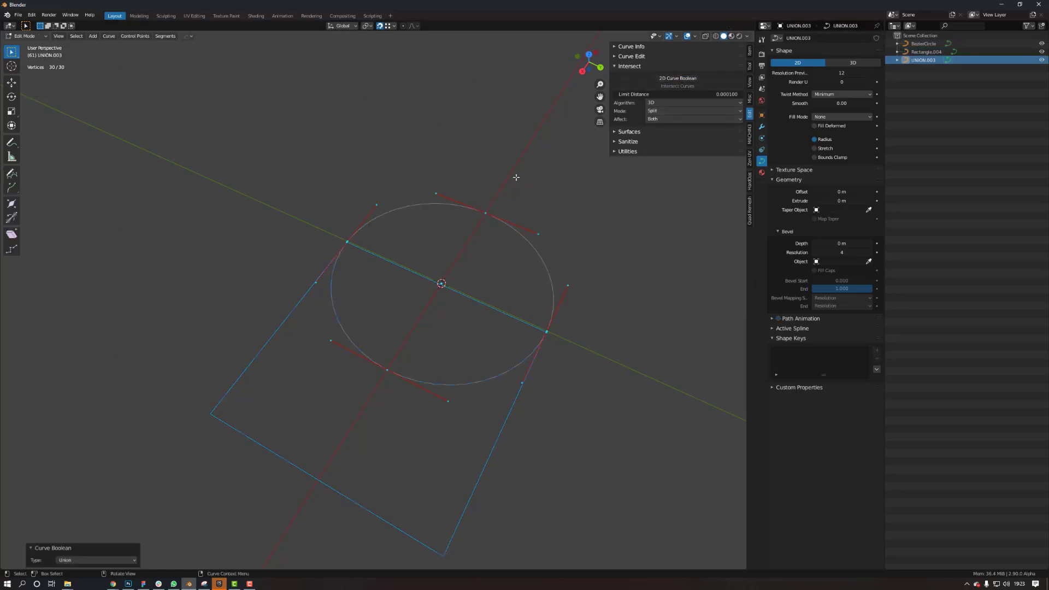
{"action": "key", "text": "Tab"}
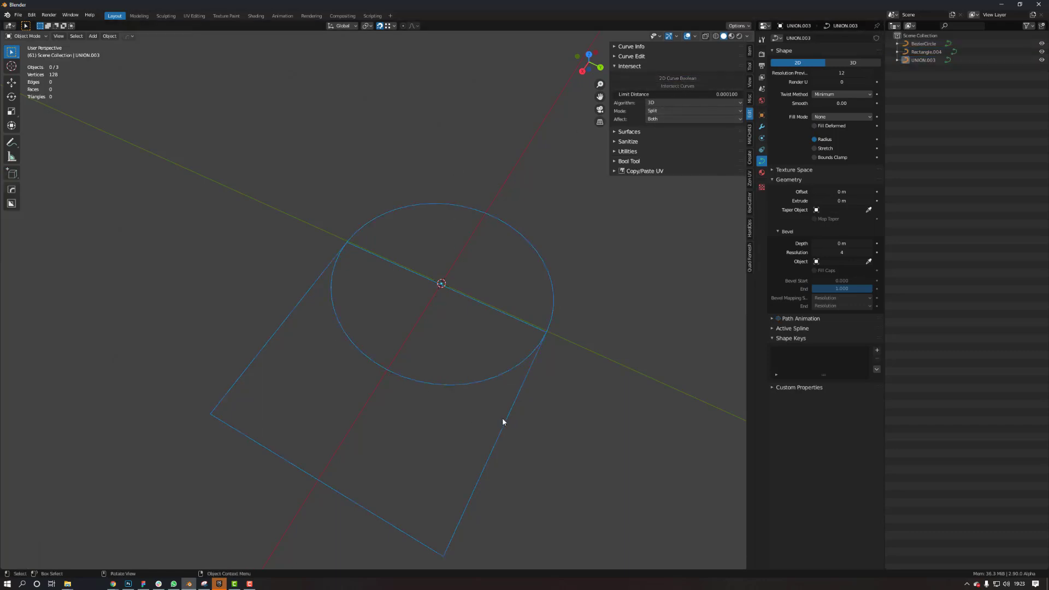
{"action": "left_click", "coordinate": [503, 422]}
{"action": "key", "text": "g"}
{"action": "key", "text": "z"}
{"action": "key", "text": "Escape"}
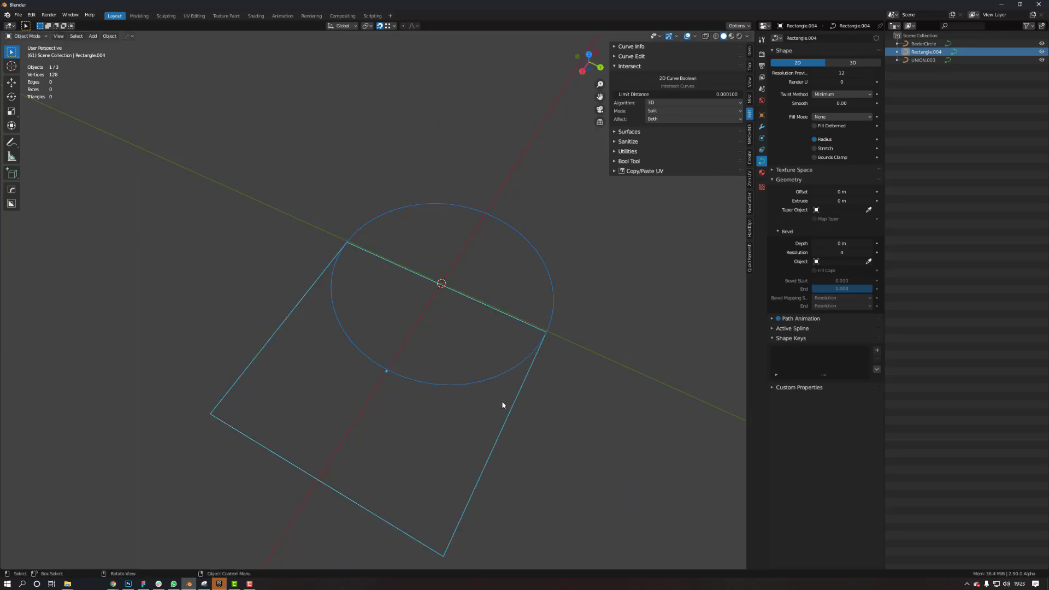
Step: Select the circular curve generated by the Union boolean and delete it
{"action": "left_click", "coordinate": [365, 222]}
{"action": "left_click", "coordinate": [363, 224]}
{"action": "left_click", "coordinate": [328, 269]}
{"action": "left_click", "coordinate": [362, 224]}
{"action": "key", "text": "g"}
{"action": "key", "text": "x"}
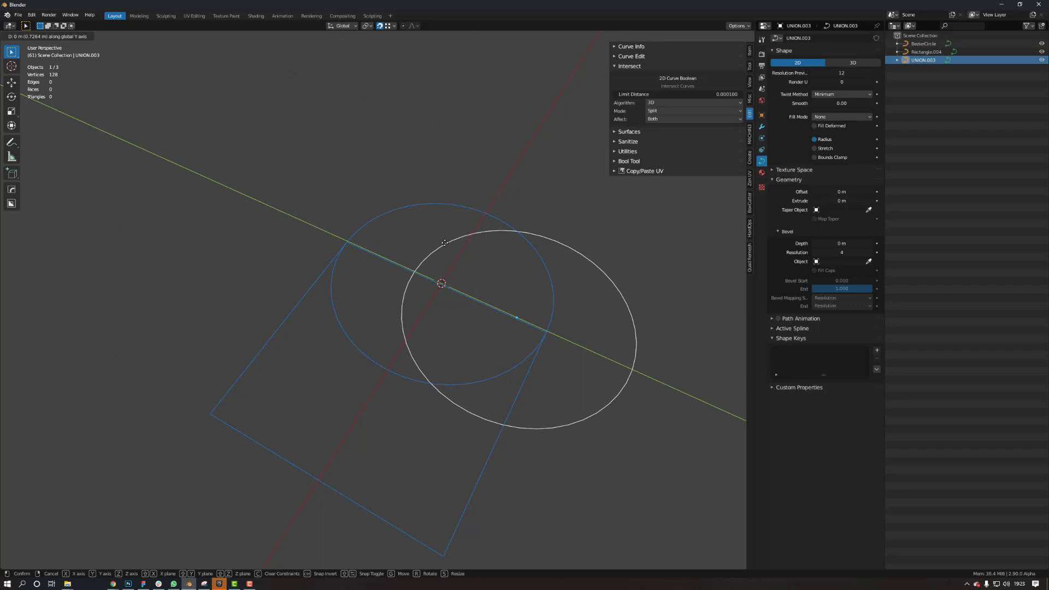
{"action": "key", "text": "Escape"}
{"action": "key", "text": "x"}
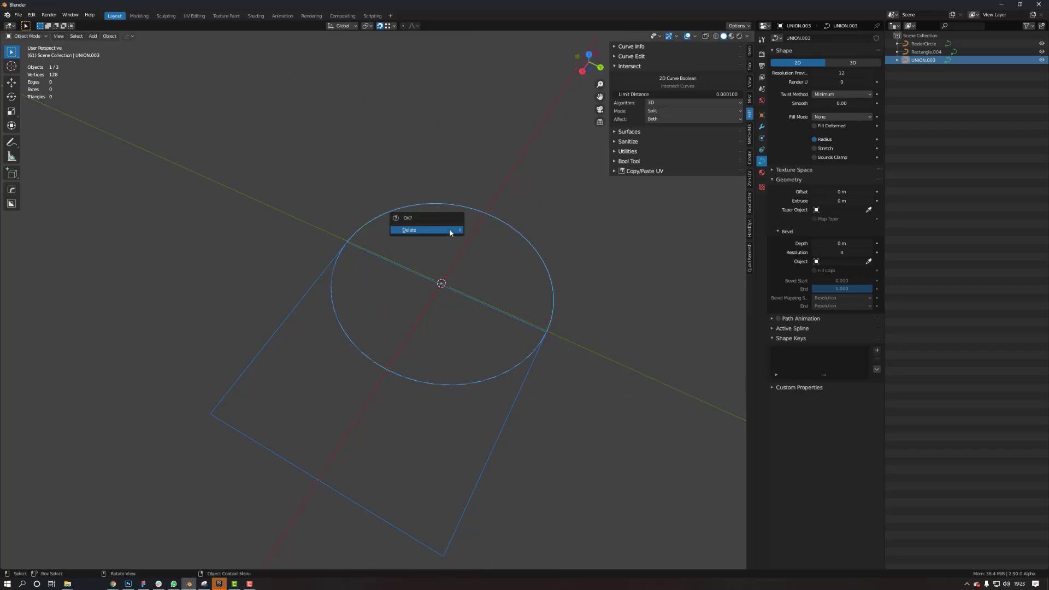
{"action": "left_click", "coordinate": [449, 229]}
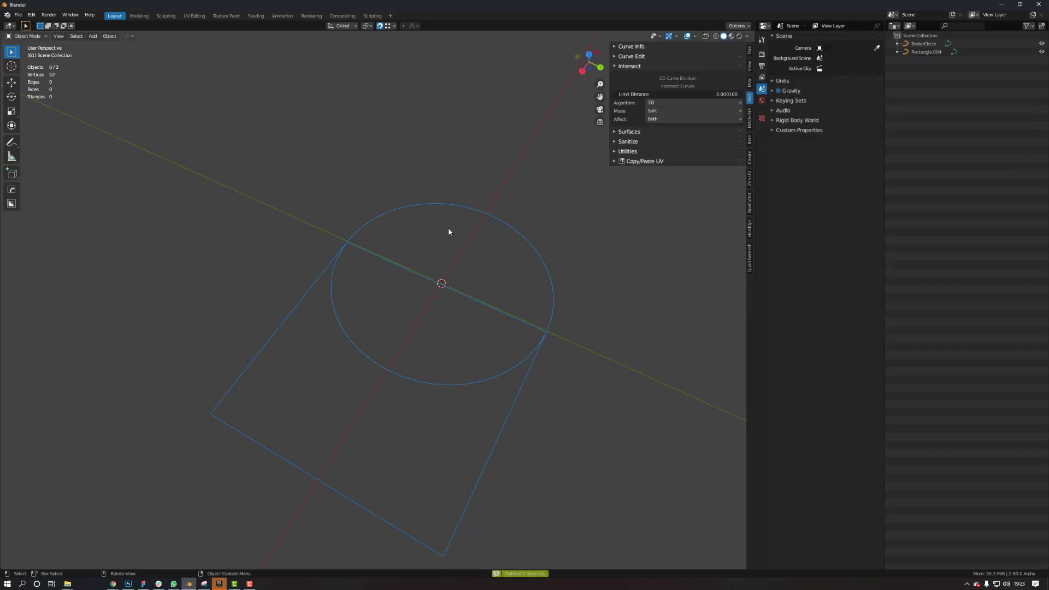
Step: Select only the rectangle curve and scale it down very slightly
{"action": "left_click", "coordinate": [352, 237]}
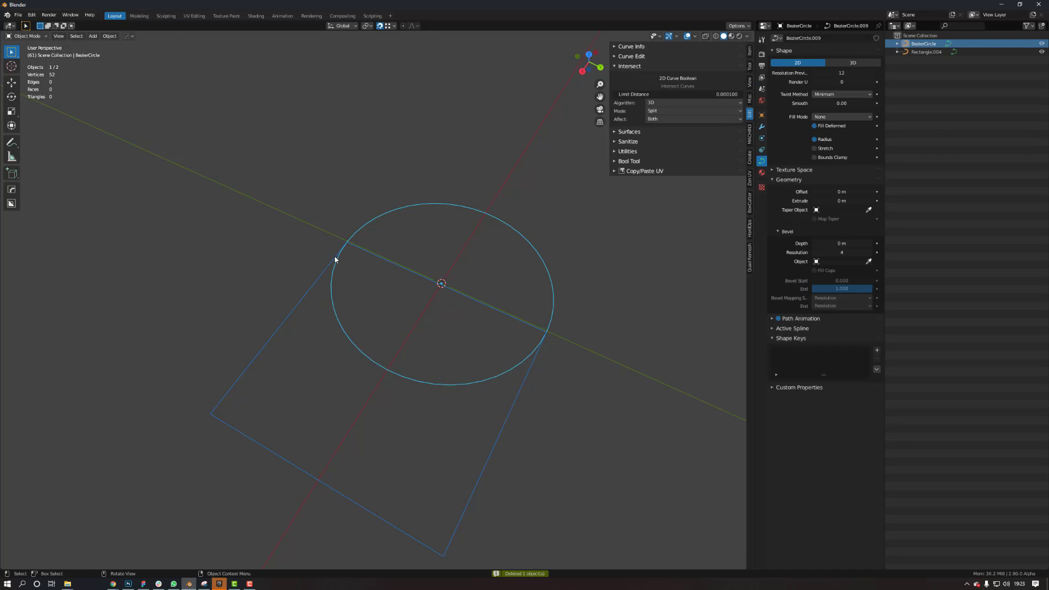
{"action": "left_click", "coordinate": [335, 259], "text": "shift"}
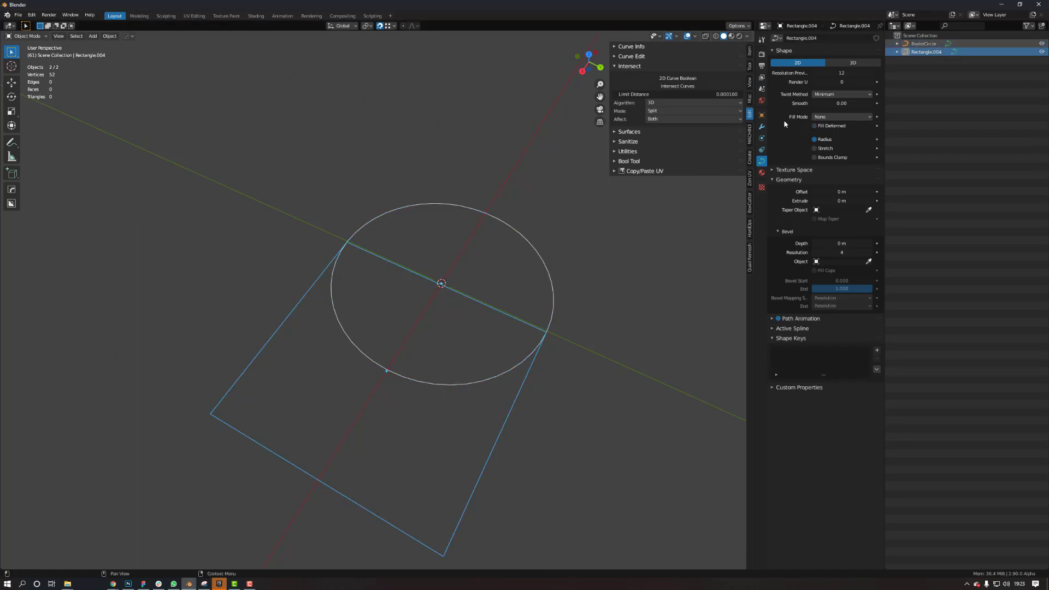
{"action": "left_click", "coordinate": [543, 381]}
{"action": "left_click", "coordinate": [516, 399]}
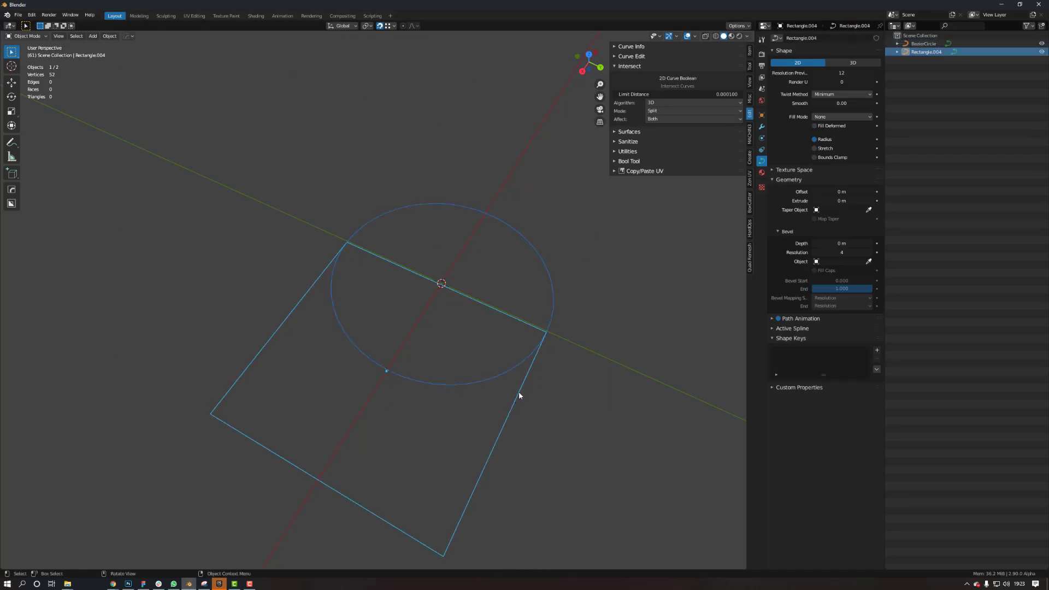
{"action": "key", "text": "s"}
{"action": "left_click", "coordinate": [528, 367]}
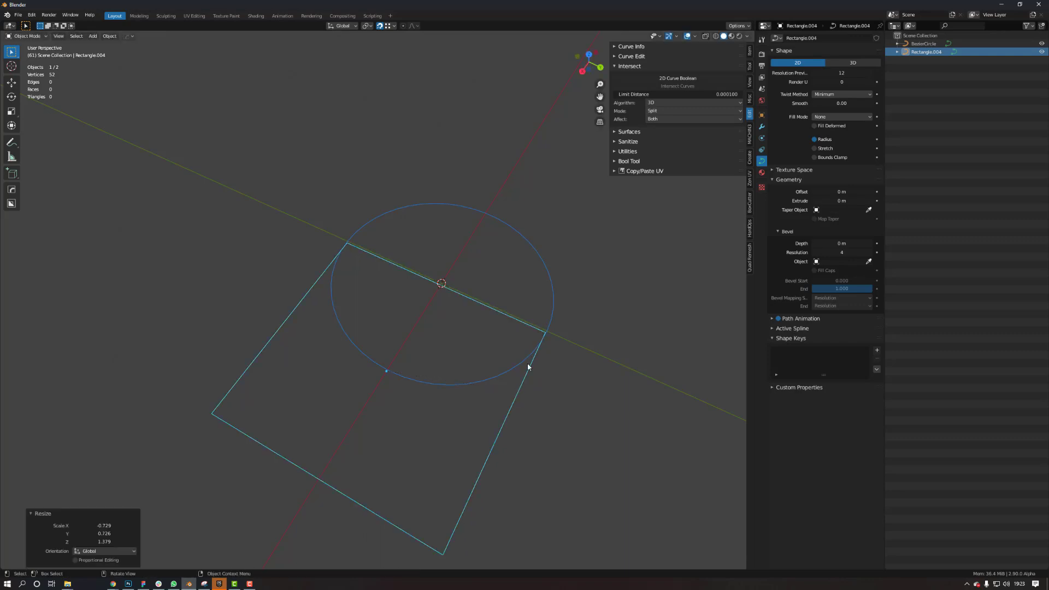
Step: Add the circle to the selection as the active object and run a 2D Curve Boolean of type Union
{"action": "left_click", "coordinate": [552, 306], "text": "shift"}
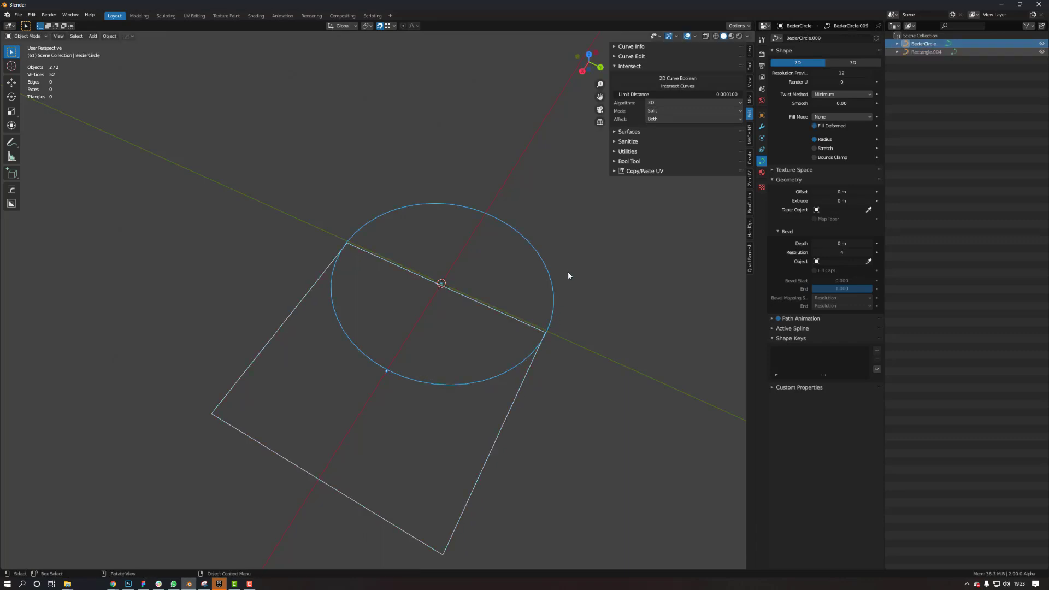
{"action": "left_click", "coordinate": [684, 86]}
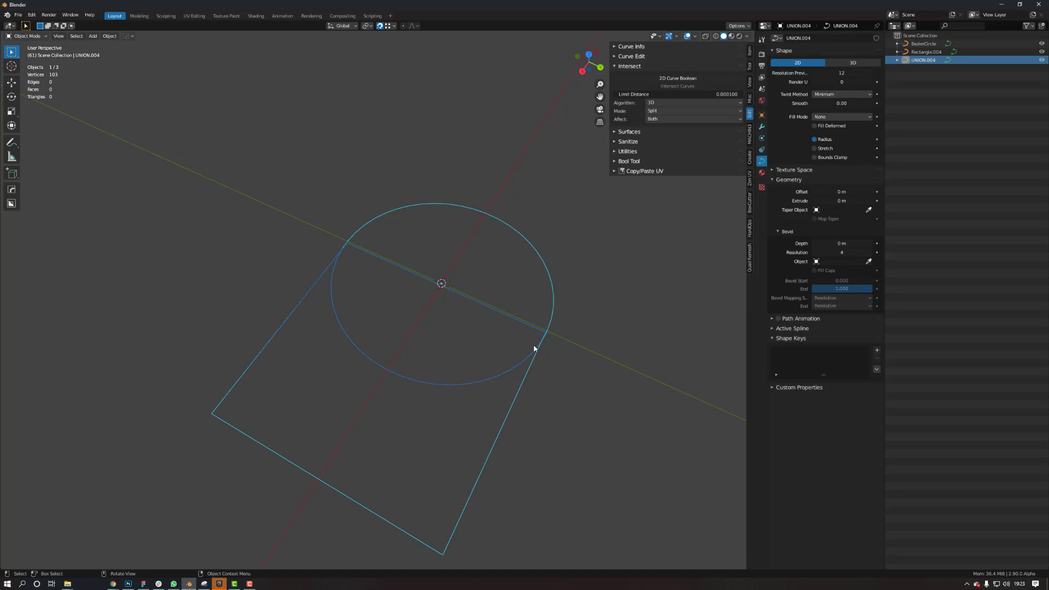
{"action": "left_click", "coordinate": [529, 379]}
{"action": "left_click", "coordinate": [524, 376]}
Step: Move the union curve about 2.28 m along the negative Y axis, away from the original curves
{"action": "key", "text": "g"}
{"action": "middle_click_drag", "start_coordinate": [523, 377], "coordinate": [478, 359]}
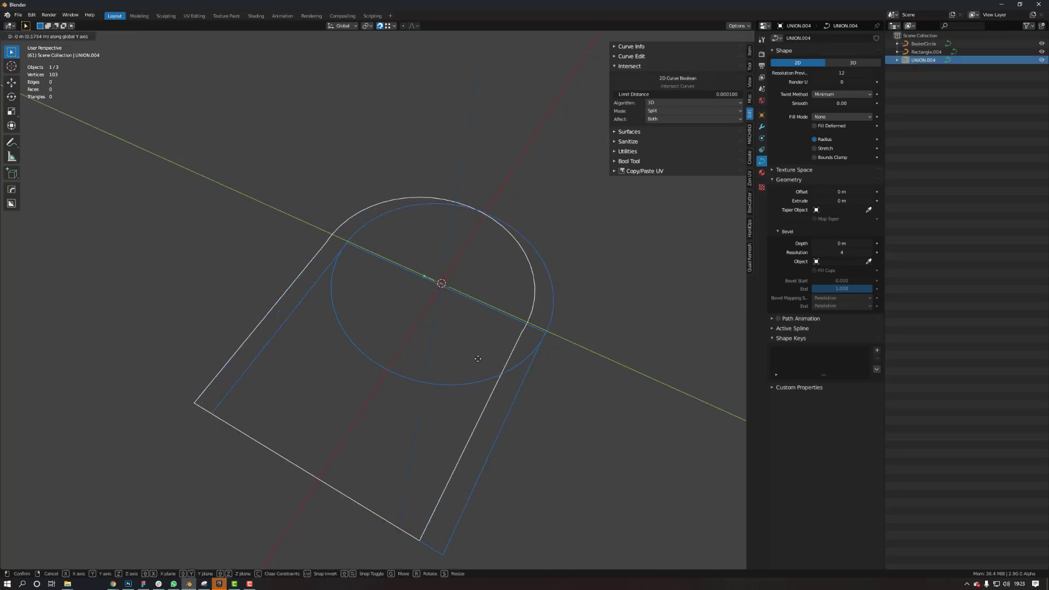
{"action": "left_click", "coordinate": [334, 268]}
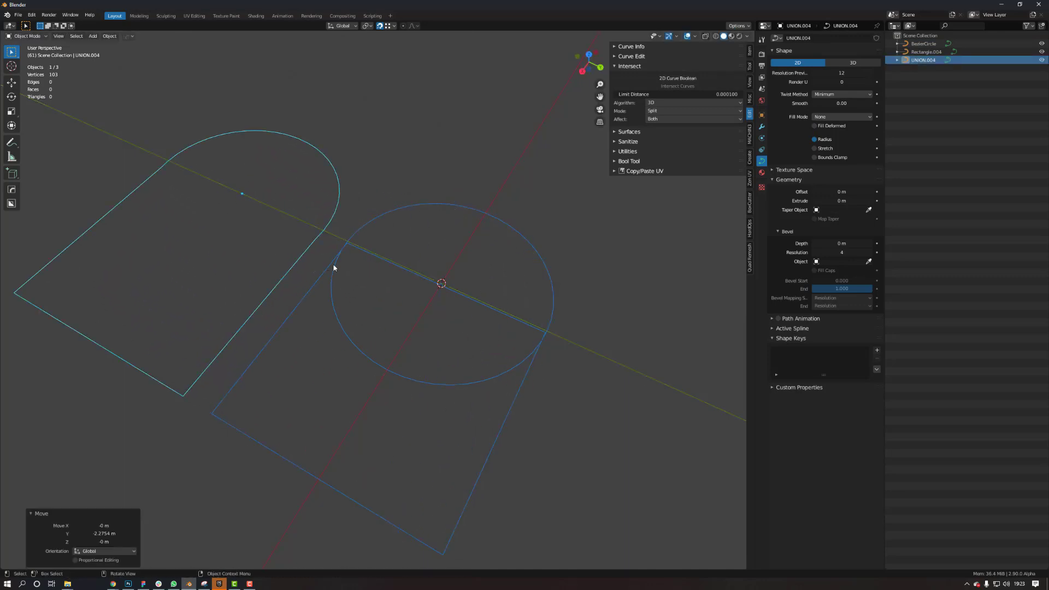
Step: In Edit Mode from the top view, delete the extra control point beside the arc's upper junction with the straight edge
{"action": "left_click", "coordinate": [589, 54]}
{"action": "key", "text": "f"}
{"action": "scroll", "coordinate": [415, 216], "scroll_direction": "up", "scroll_amount": 2}
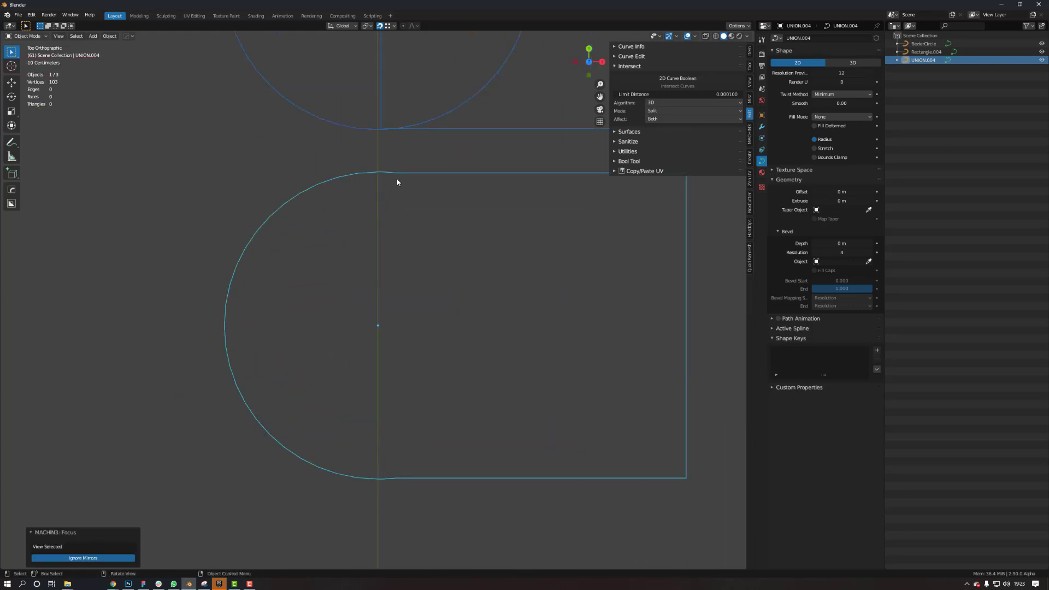
{"action": "left_click", "coordinate": [397, 177]}
{"action": "key", "text": "Tab"}
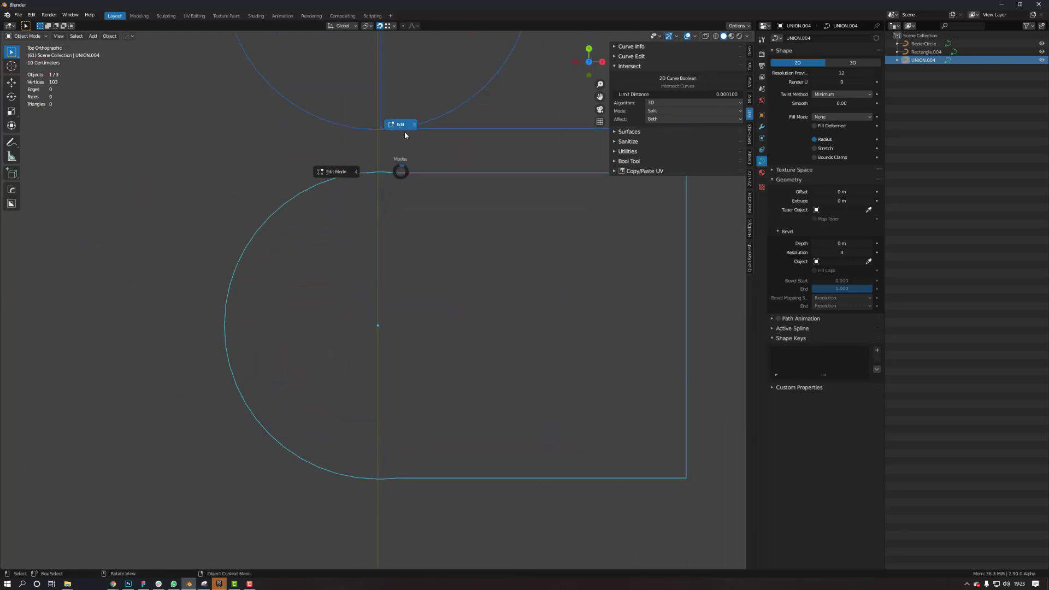
{"action": "left_click", "coordinate": [404, 133]}
{"action": "middle_click_drag", "start_coordinate": [440, 188], "coordinate": [388, 179], "text": "shift"}
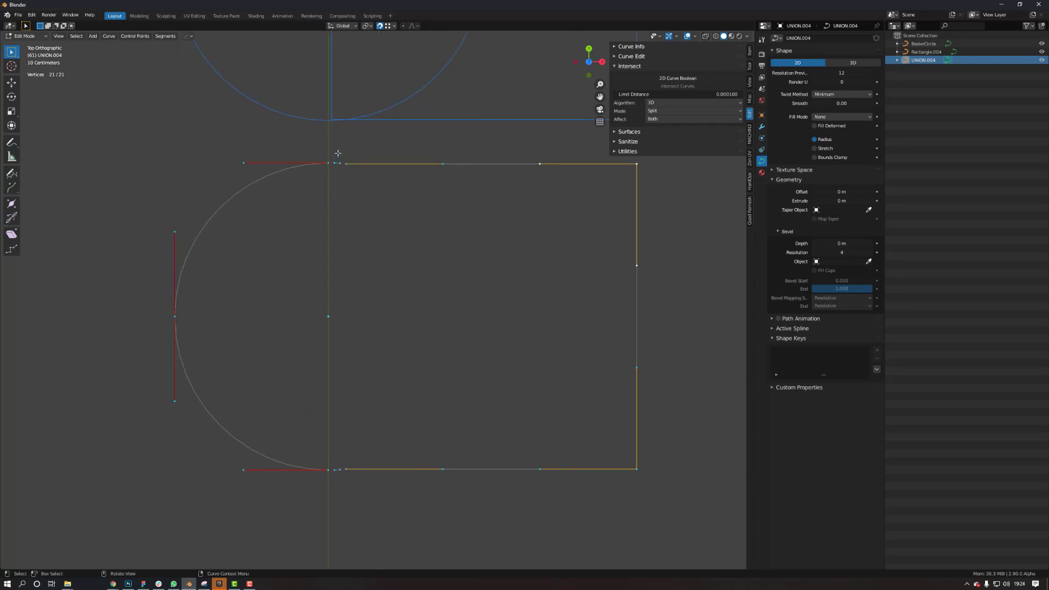
{"action": "left_click_drag", "start_coordinate": [337, 153], "coordinate": [367, 178]}
{"action": "key", "text": "x"}
{"action": "left_click", "coordinate": [366, 179]}
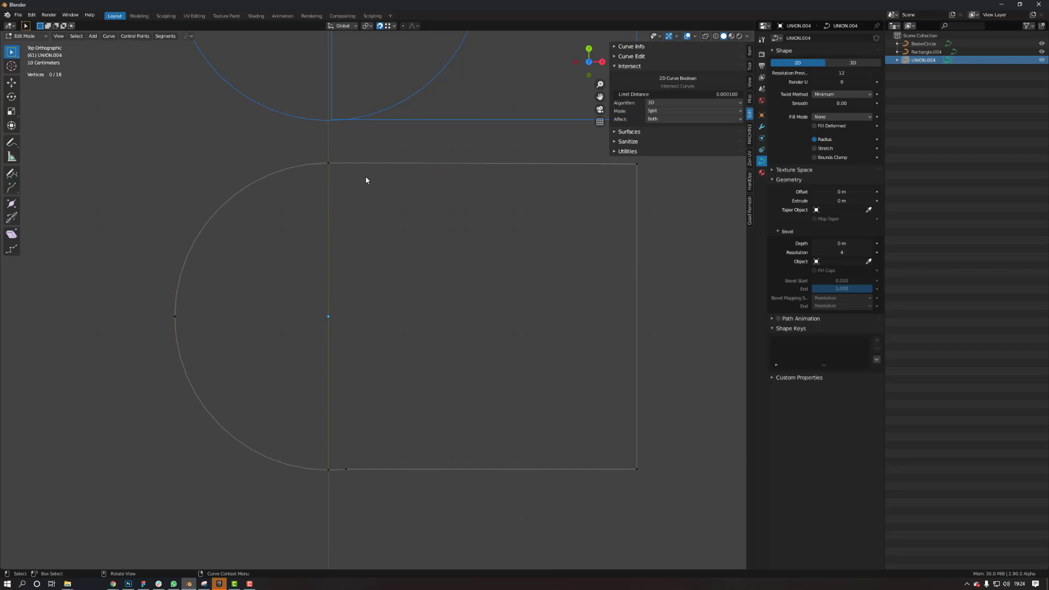
Step: Delete the extra control point beside the arc's lower junction and return to Object Mode
{"action": "left_click_drag", "start_coordinate": [339, 462], "coordinate": [363, 473]}
{"action": "key", "text": "x"}
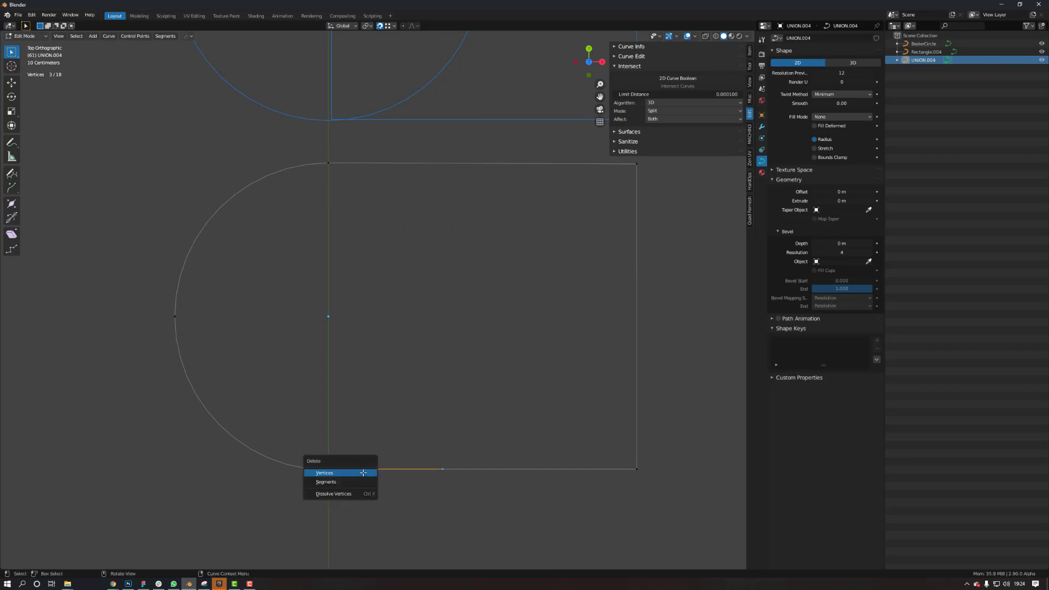
{"action": "left_click", "coordinate": [359, 476]}
{"action": "left_click_drag", "start_coordinate": [596, 457], "coordinate": [656, 478]}
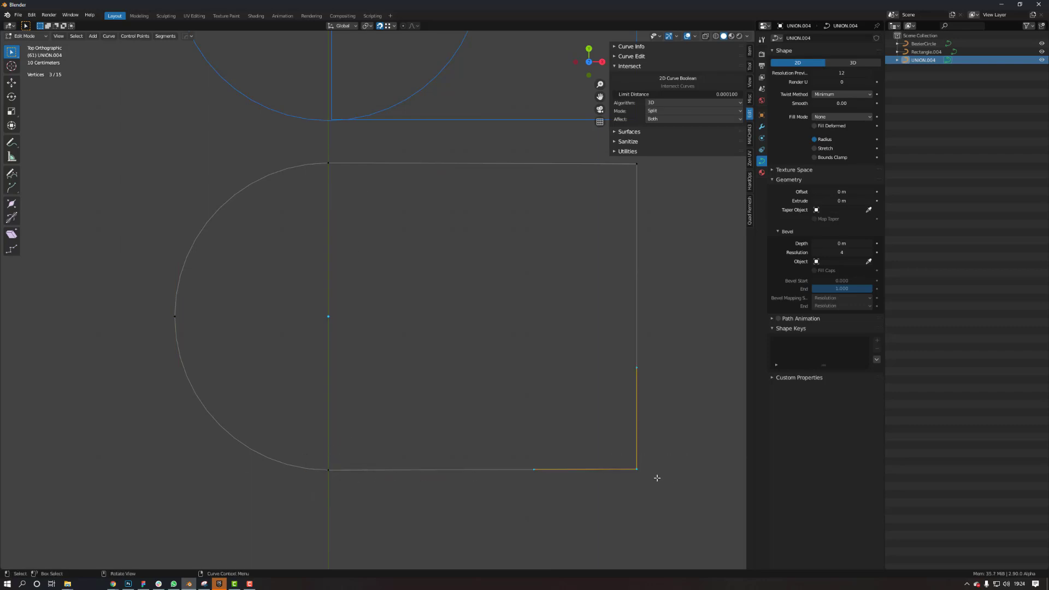
{"action": "key", "text": "Tab"}
{"action": "left_click", "coordinate": [444, 238]}
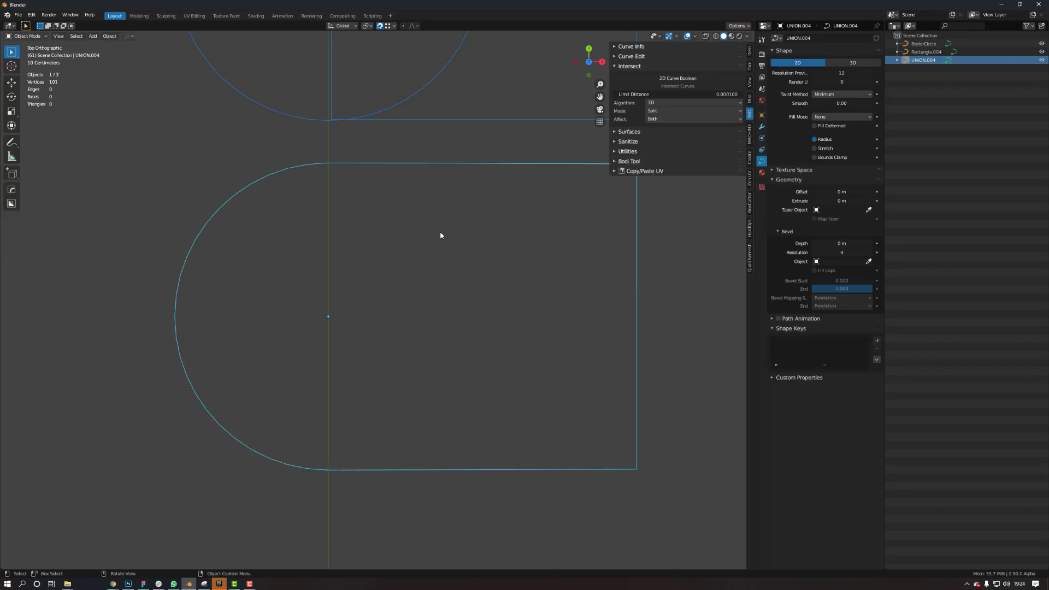
Step: Set the union curve's fill mode to Both and its extrusion to 0.14 m
{"action": "scroll", "coordinate": [443, 244], "scroll_direction": "down", "scroll_amount": 4}
{"action": "middle_click_drag", "start_coordinate": [445, 258], "coordinate": [401, 239]}
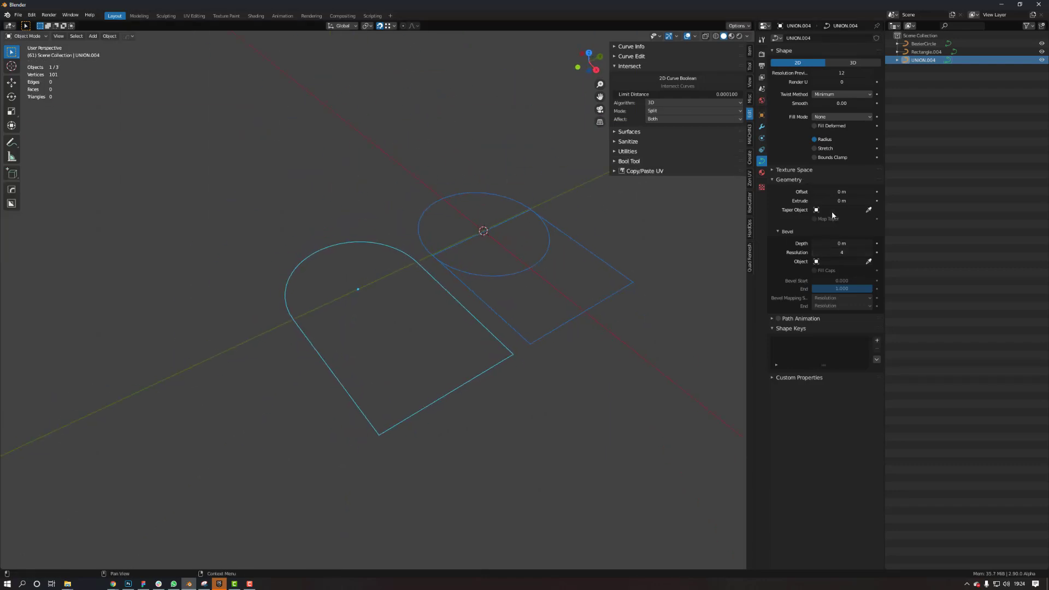
{"action": "left_click", "coordinate": [832, 116]}
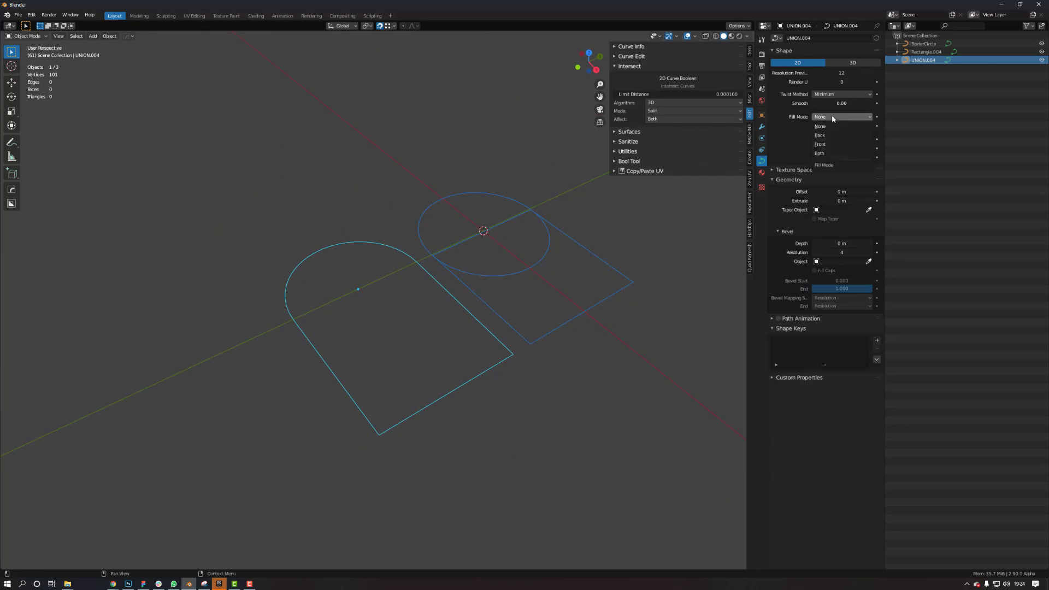
{"action": "left_click", "coordinate": [824, 153]}
{"action": "scroll", "coordinate": [464, 325], "scroll_direction": "up", "scroll_amount": 2}
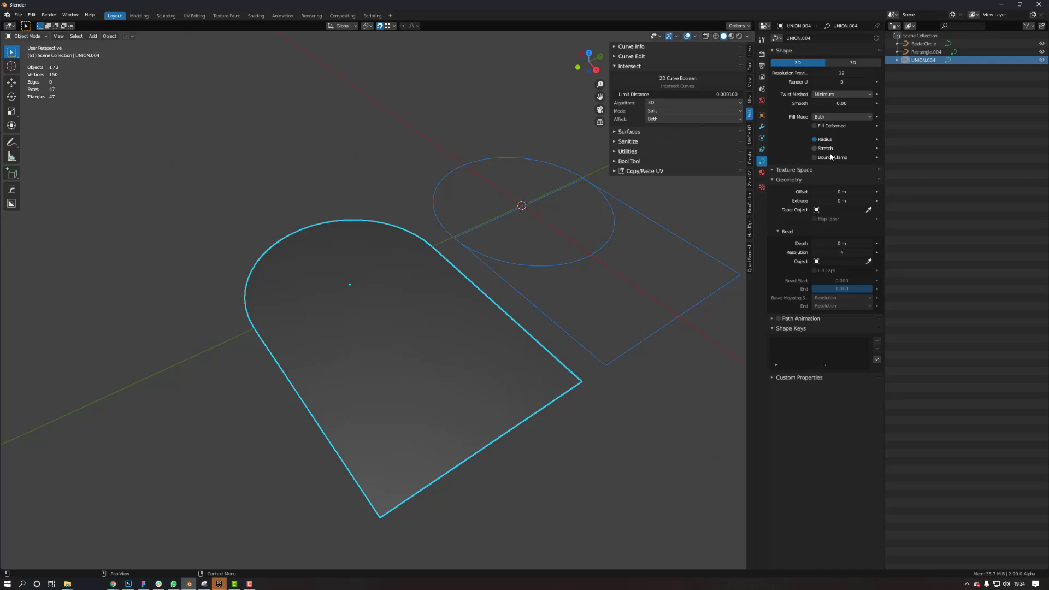
{"action": "left_click_drag", "start_coordinate": [842, 200], "coordinate": [875, 201]}
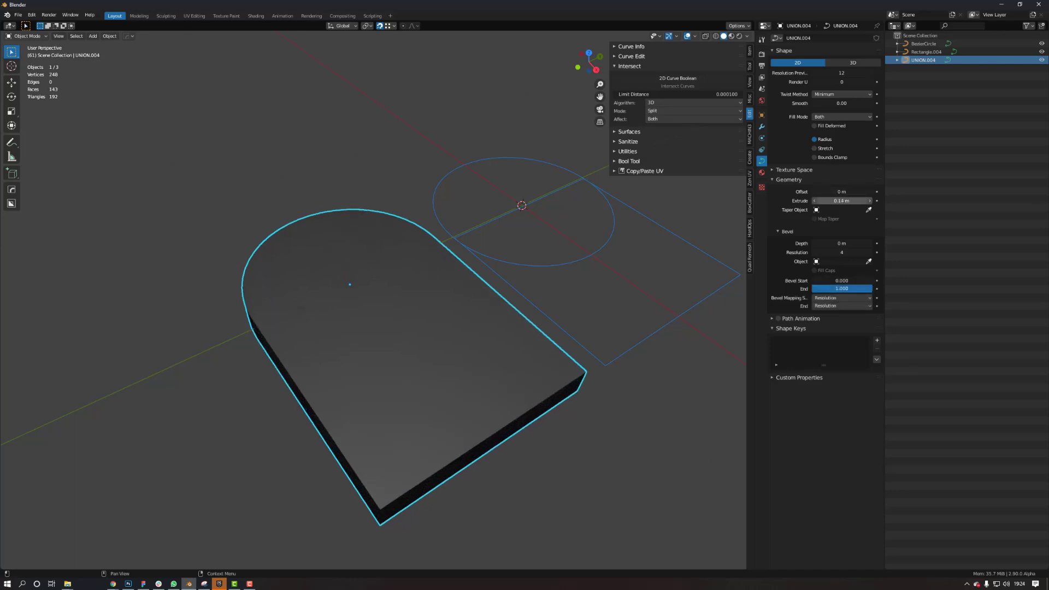
{"action": "middle_click_drag", "start_coordinate": [562, 330], "coordinate": [621, 311]}
{"action": "key", "text": "q"}
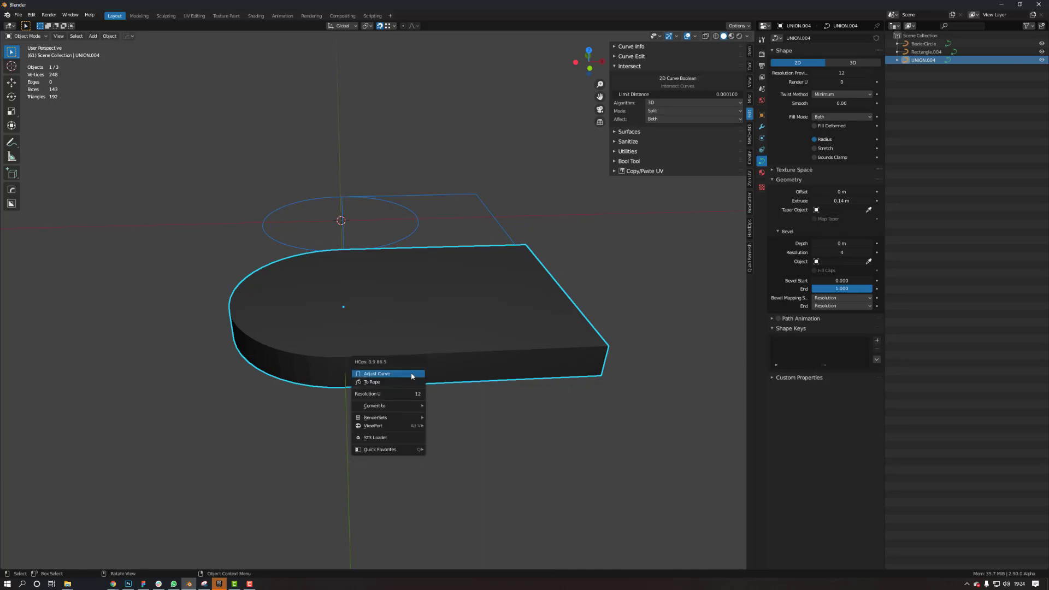
{"action": "right_click", "coordinate": [476, 326]}
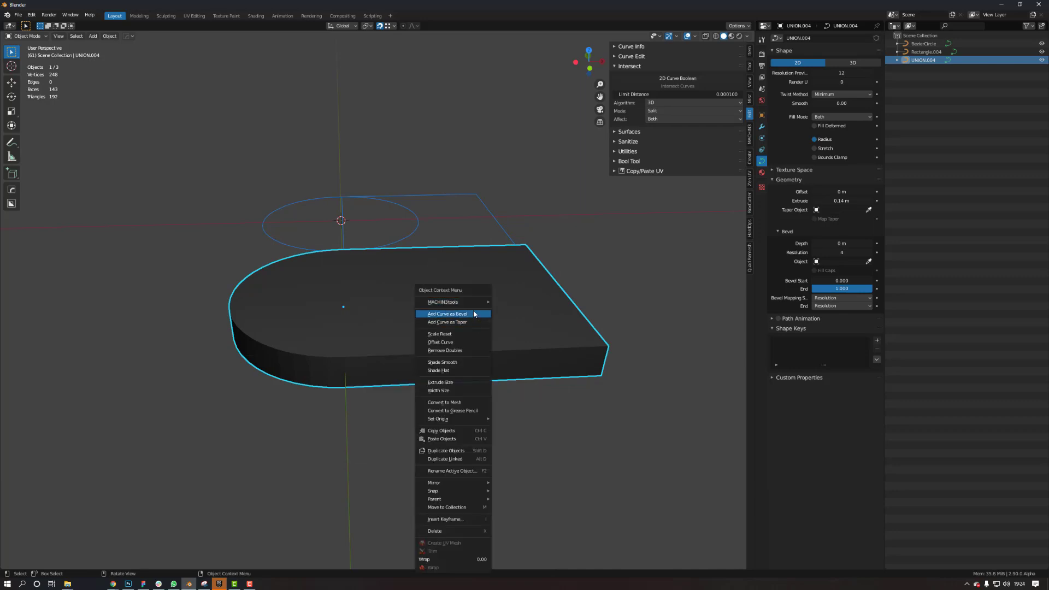
{"action": "middle_click_drag", "start_coordinate": [571, 316], "coordinate": [419, 215]}
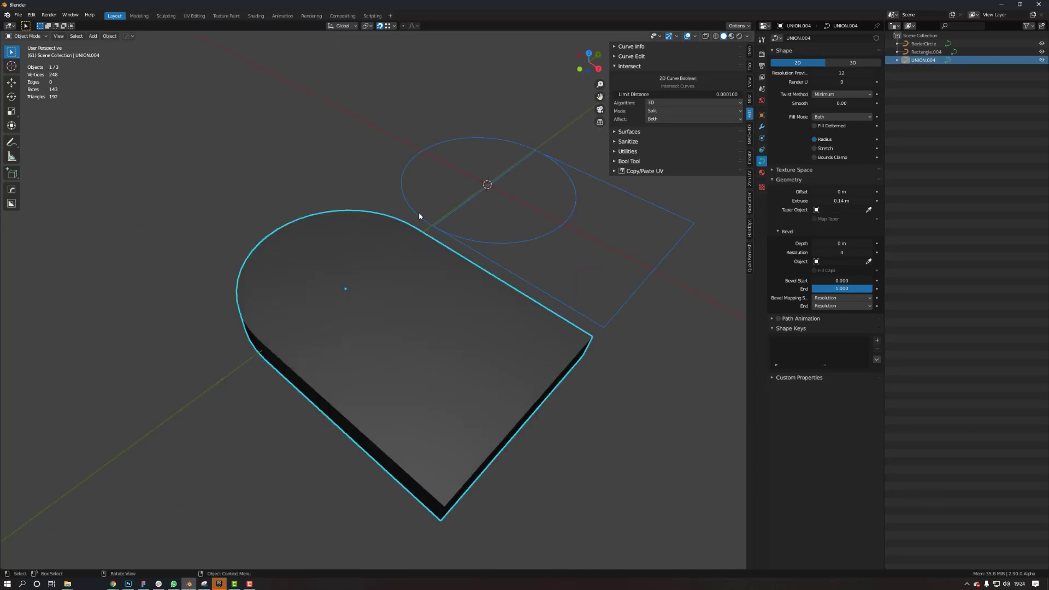
Step: Set the union curve's fill mode to None and its extrusion to 0 m
{"action": "left_click", "coordinate": [838, 119]}
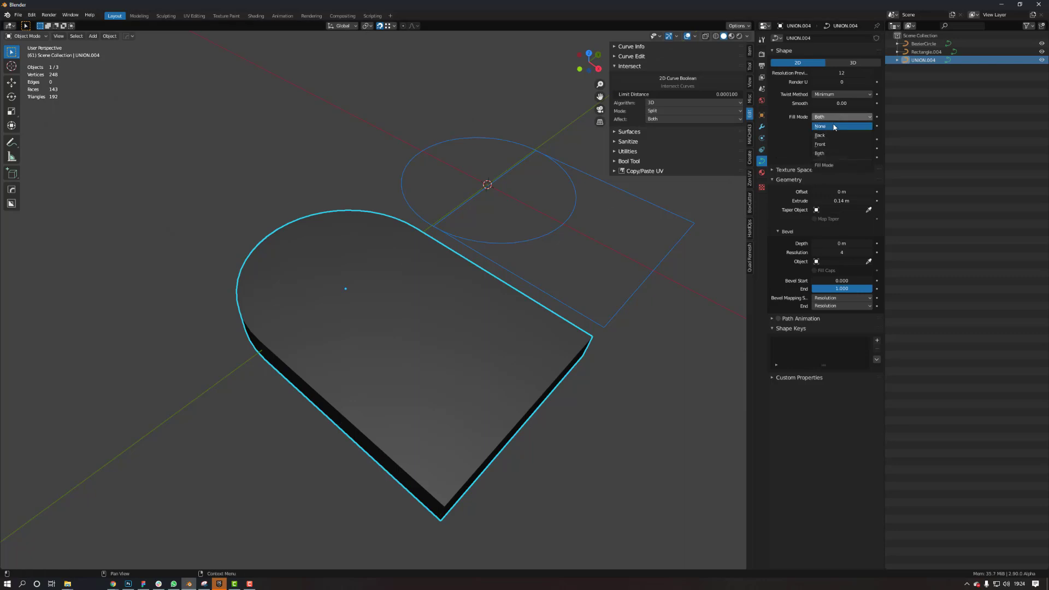
{"action": "left_click", "coordinate": [828, 156]}
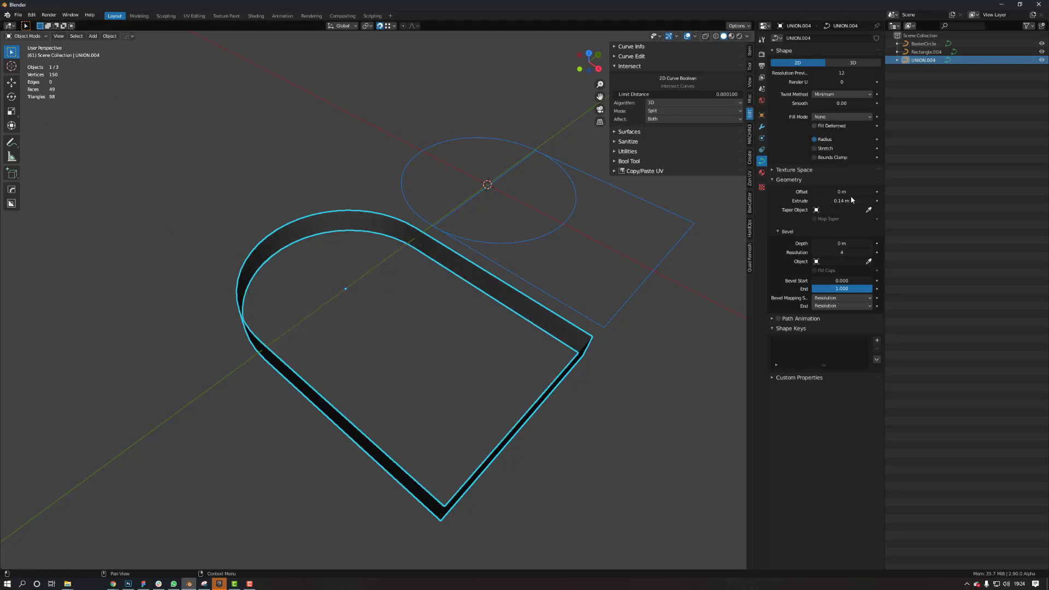
{"action": "double_click", "coordinate": [830, 201]}
{"action": "key", "text": "ctrl+a"}
{"action": "key", "text": "BackSpace"}
{"action": "type", "text": "0"}
{"action": "key", "text": "Return"}
Step: Duplicate the original circle in the top view and place the copy inside the union curve's rounded end, about 2.28 m down in Y
{"action": "left_click", "coordinate": [523, 231]}
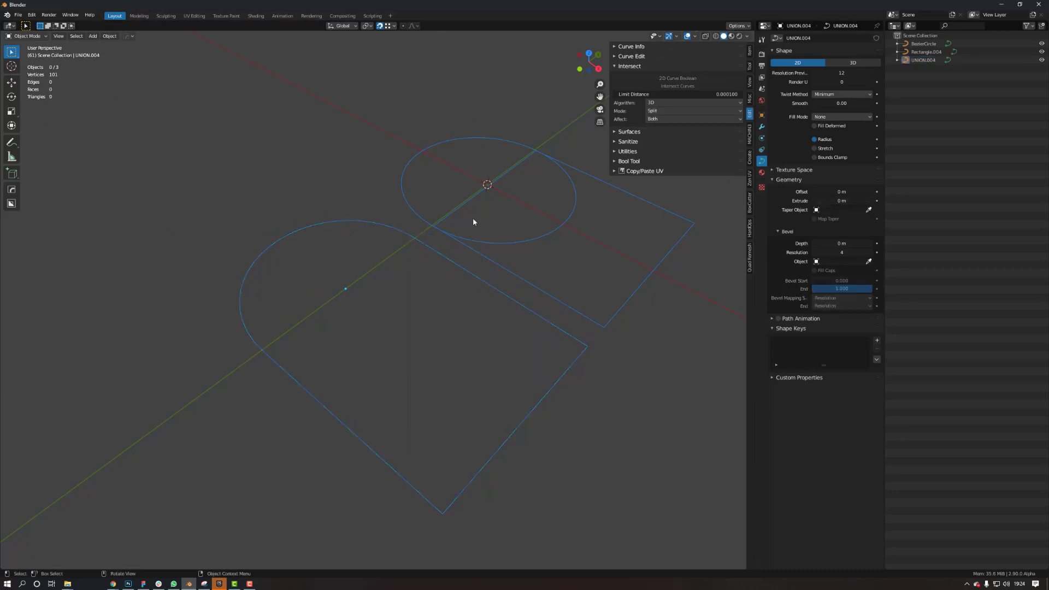
{"action": "left_click", "coordinate": [516, 242]}
{"action": "key", "text": "KP_7"}
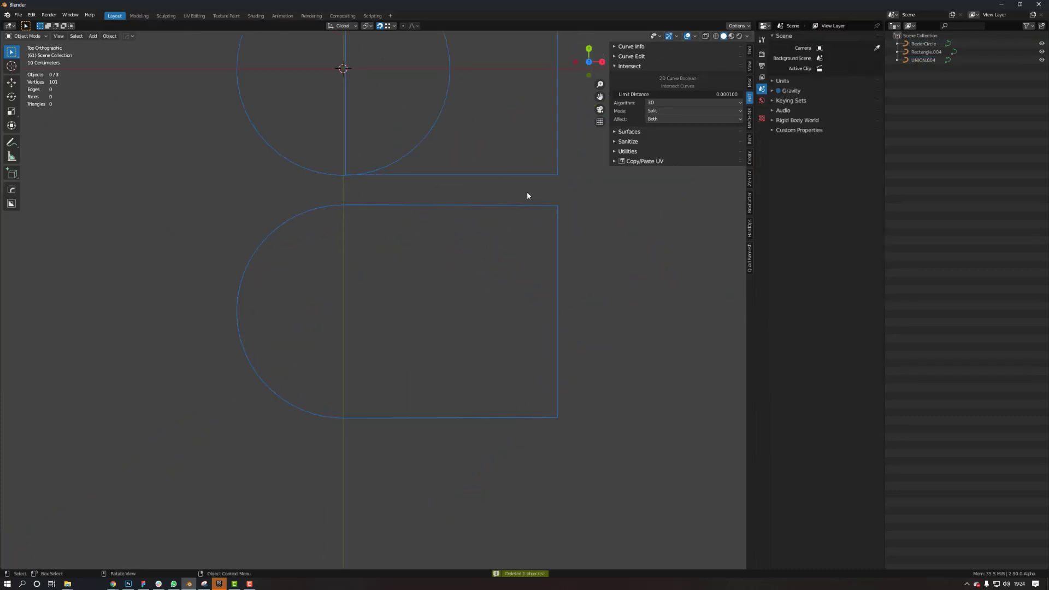
{"action": "key", "text": "shift+d"}
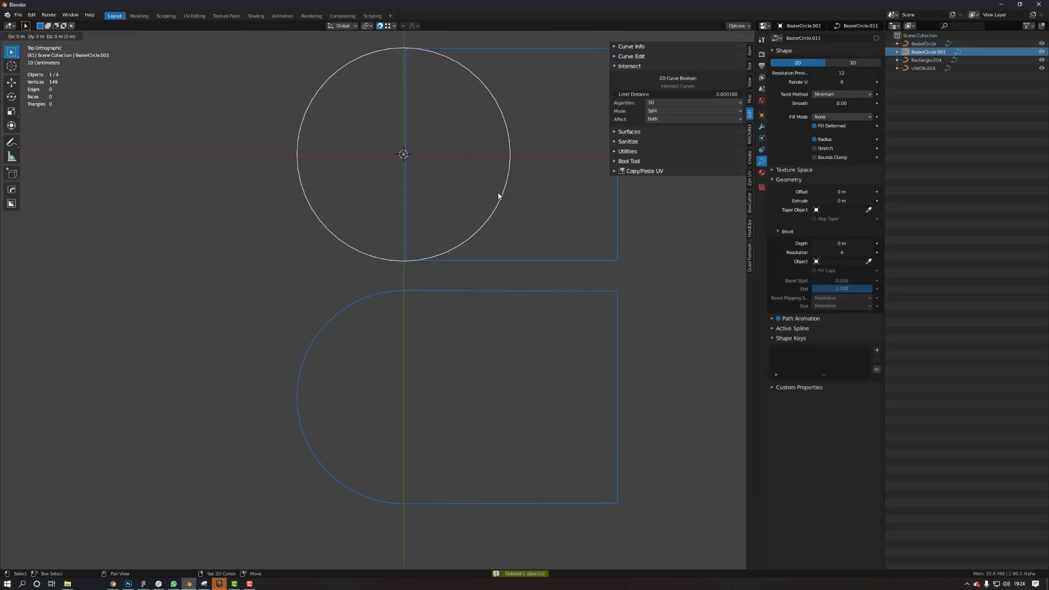
{"action": "left_click", "coordinate": [501, 432]}
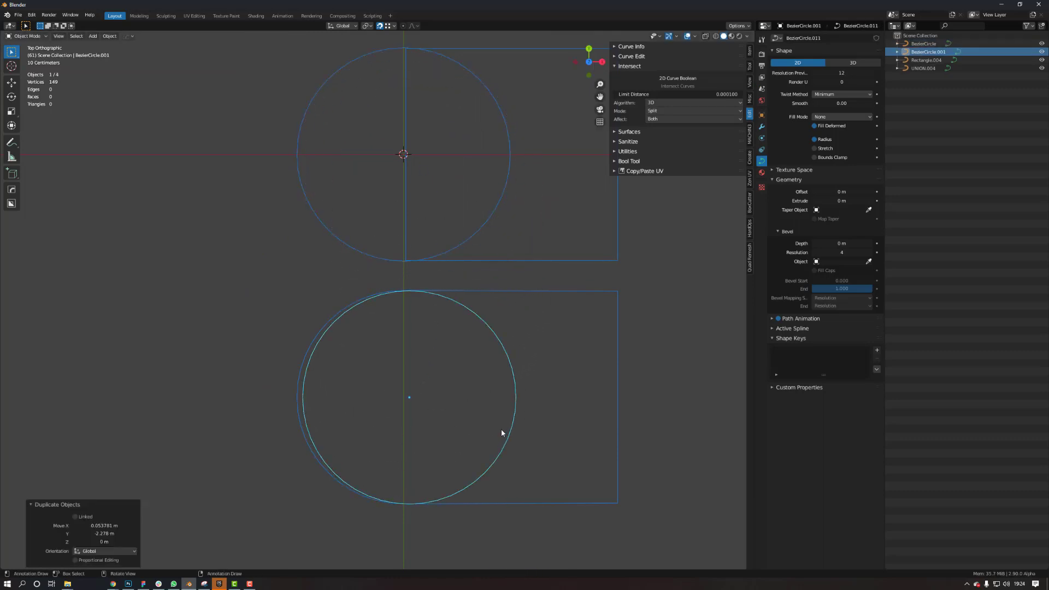
Step: Scale the duplicated circle to about 0.447 and join it into the union curve
{"action": "key", "text": "s"}
{"action": "left_click", "coordinate": [423, 437]}
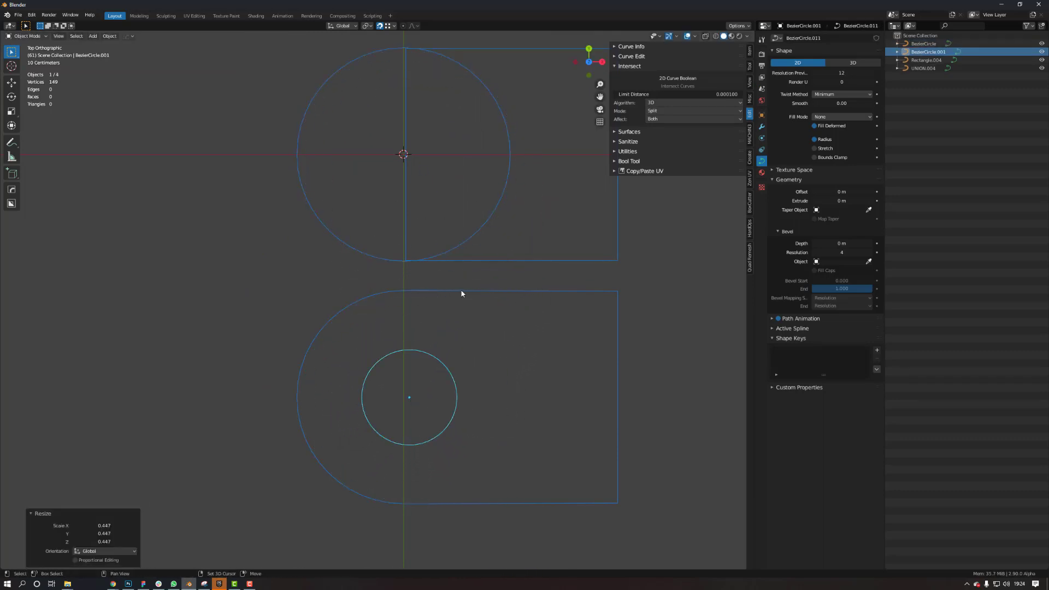
{"action": "left_click", "coordinate": [461, 291], "text": "shift"}
{"action": "key", "text": "ctrl+j"}
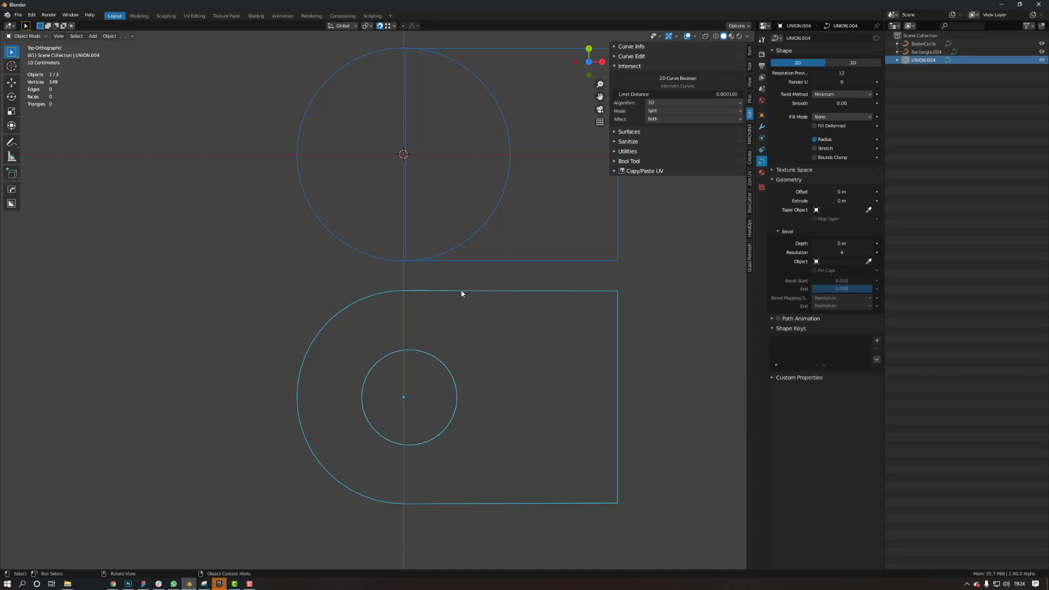
Step: Set the joined curve's fill mode to Both and extrude it 0.17 m to form a plate with a hole
{"action": "middle_click_drag", "start_coordinate": [461, 293], "coordinate": [388, 350]}
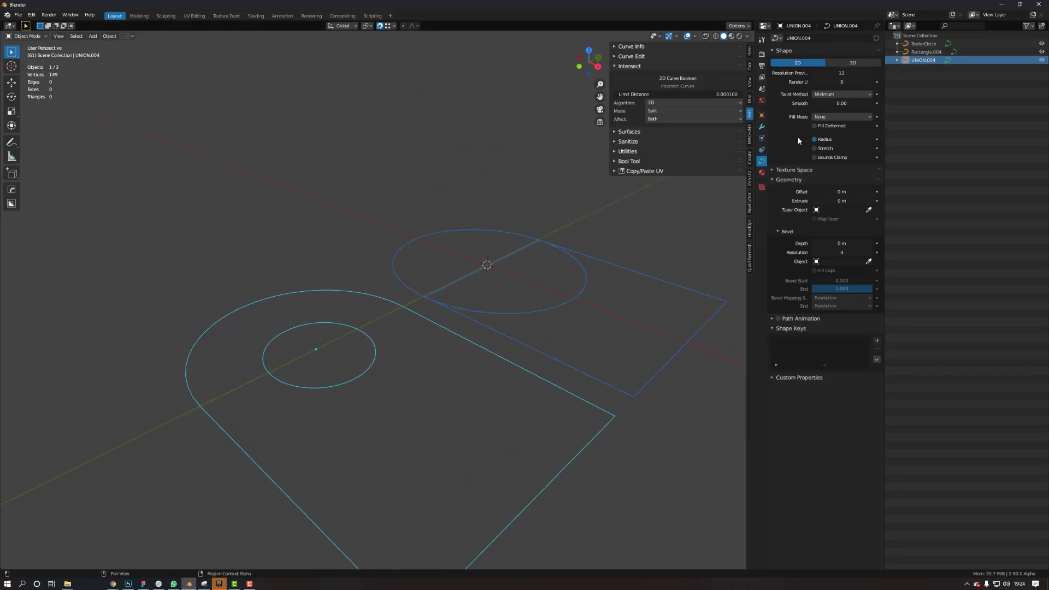
{"action": "left_click", "coordinate": [822, 117]}
{"action": "left_click", "coordinate": [826, 154]}
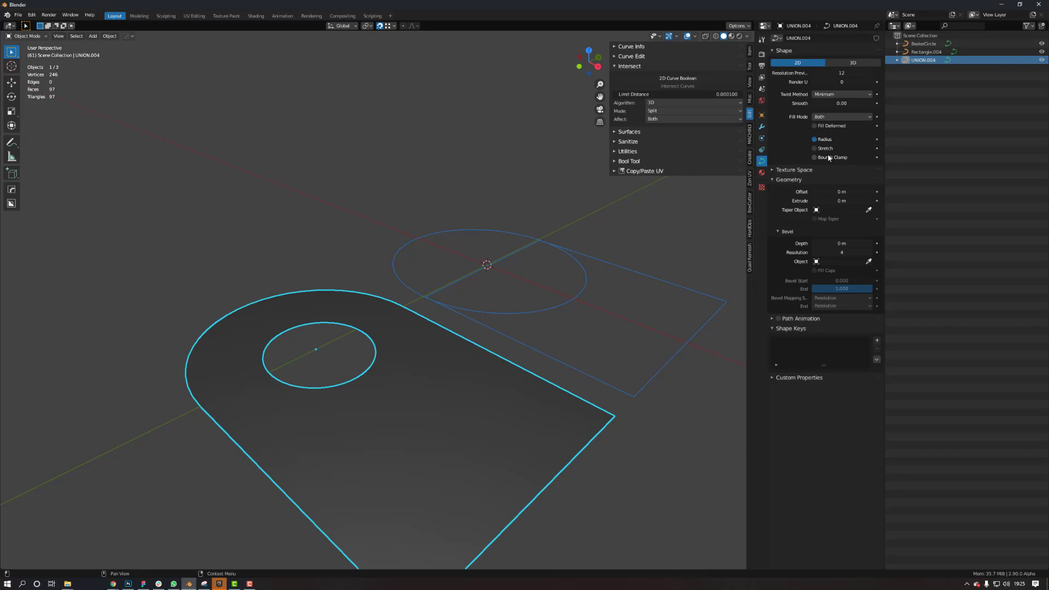
{"action": "left_click_drag", "start_coordinate": [836, 200], "coordinate": [869, 200]}
{"action": "scroll", "coordinate": [439, 314], "scroll_direction": "down", "scroll_amount": 3}
{"action": "middle_click_drag", "start_coordinate": [438, 314], "coordinate": [389, 314]}
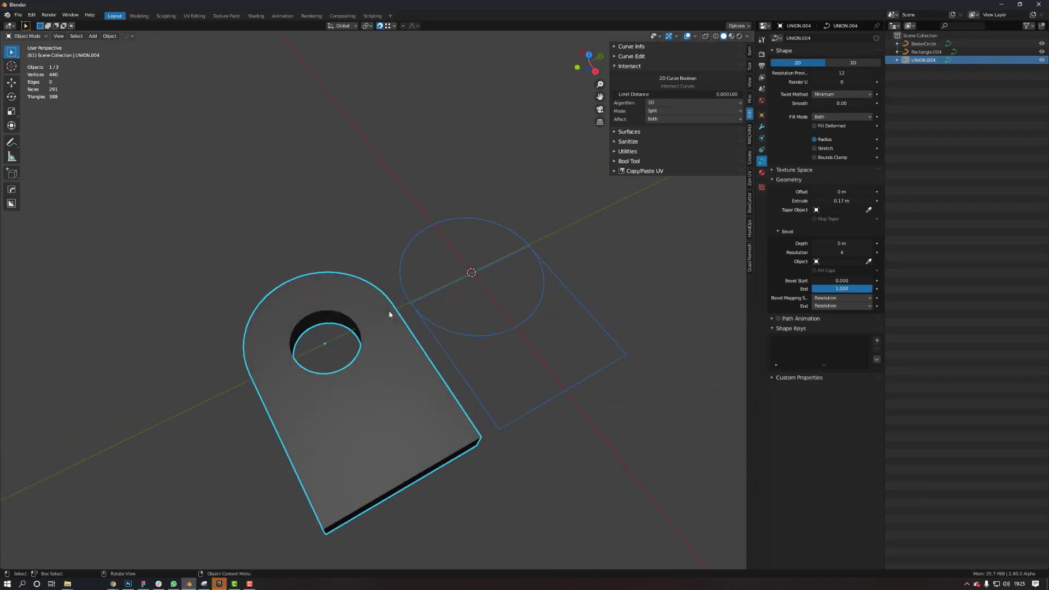
Step: Convert the extruded union curve with the hole into a mesh
{"action": "middle_click_drag", "start_coordinate": [340, 326], "coordinate": [389, 328]}
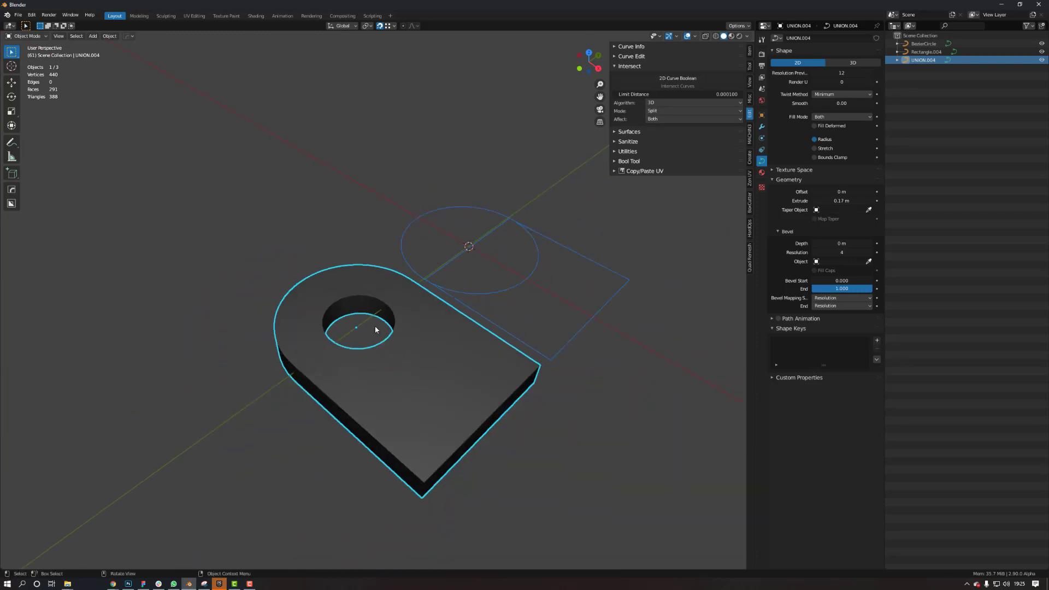
{"action": "key", "text": "q"}
{"action": "key", "text": "q"}
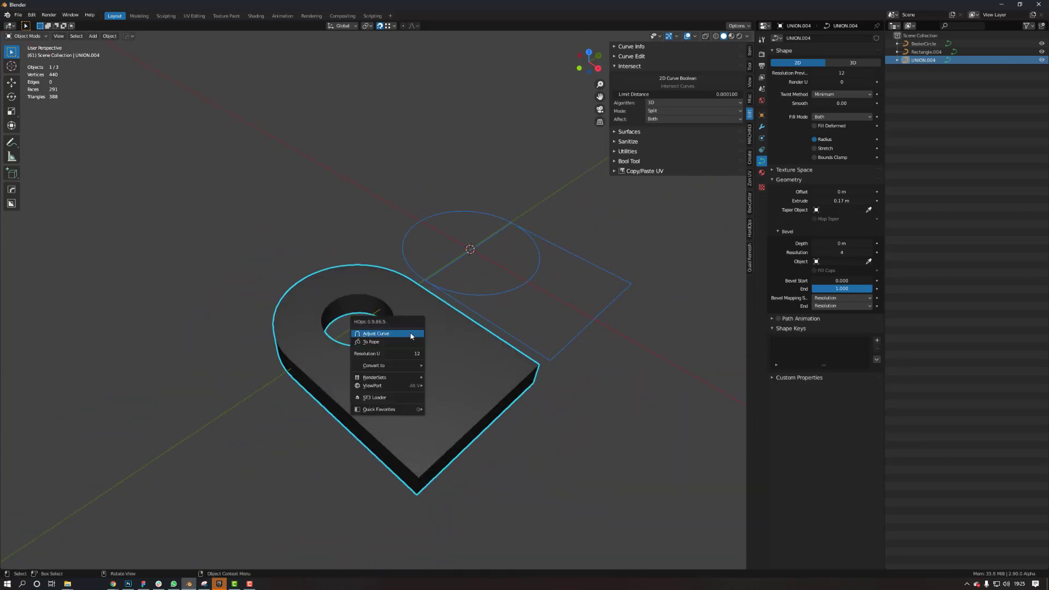
{"action": "mouse_move", "coordinate": [415, 365]}
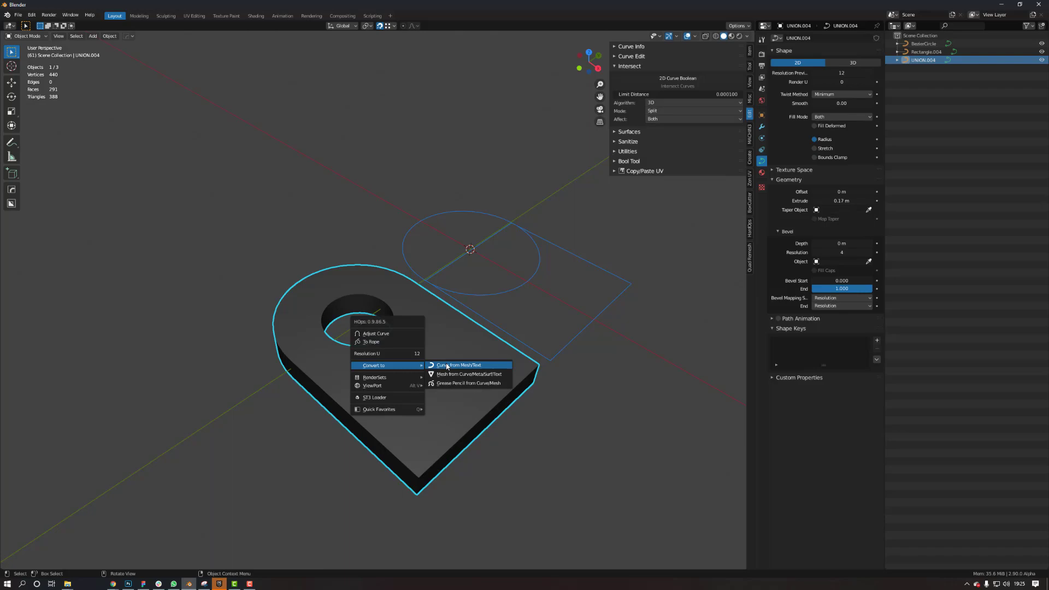
{"action": "left_click", "coordinate": [455, 375]}
{"action": "middle_click_drag", "start_coordinate": [421, 359], "coordinate": [393, 327]}
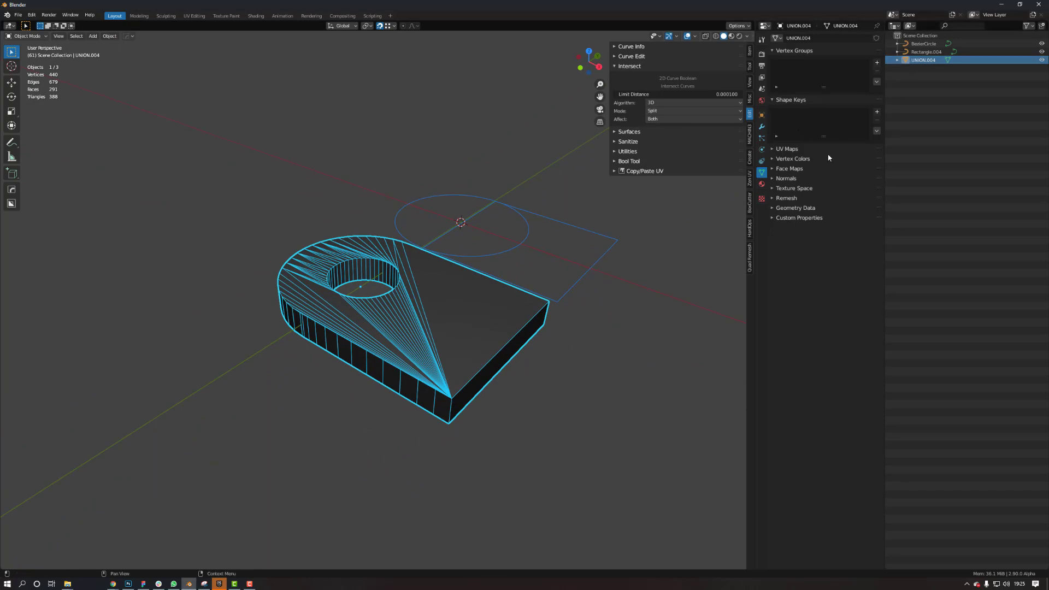
Step: Add a Weld modifier to the converted plate mesh
{"action": "left_click", "coordinate": [762, 127]}
{"action": "left_click", "coordinate": [807, 39]}
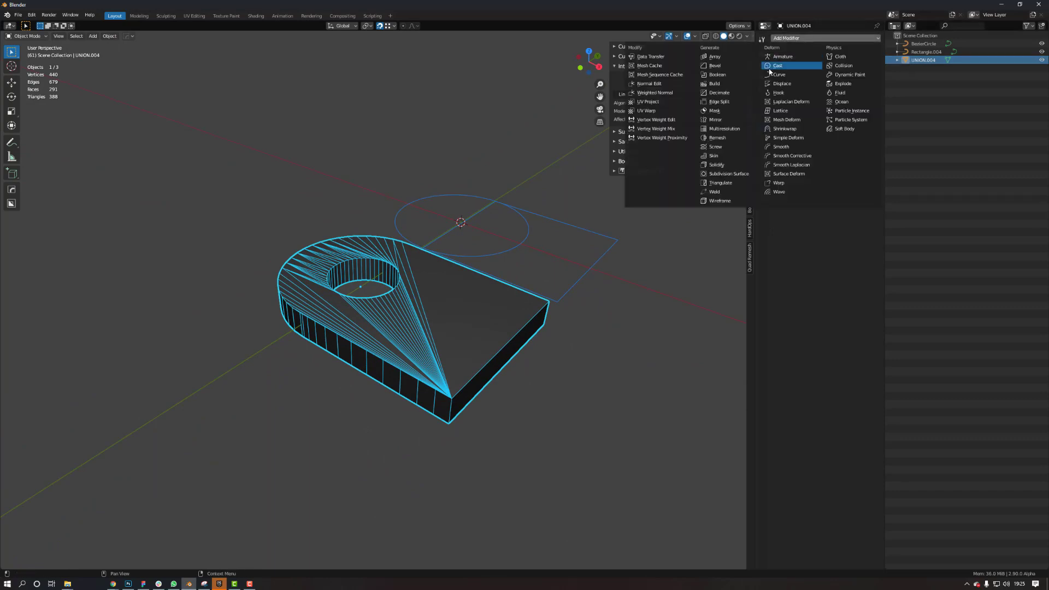
{"action": "left_click", "coordinate": [715, 191]}
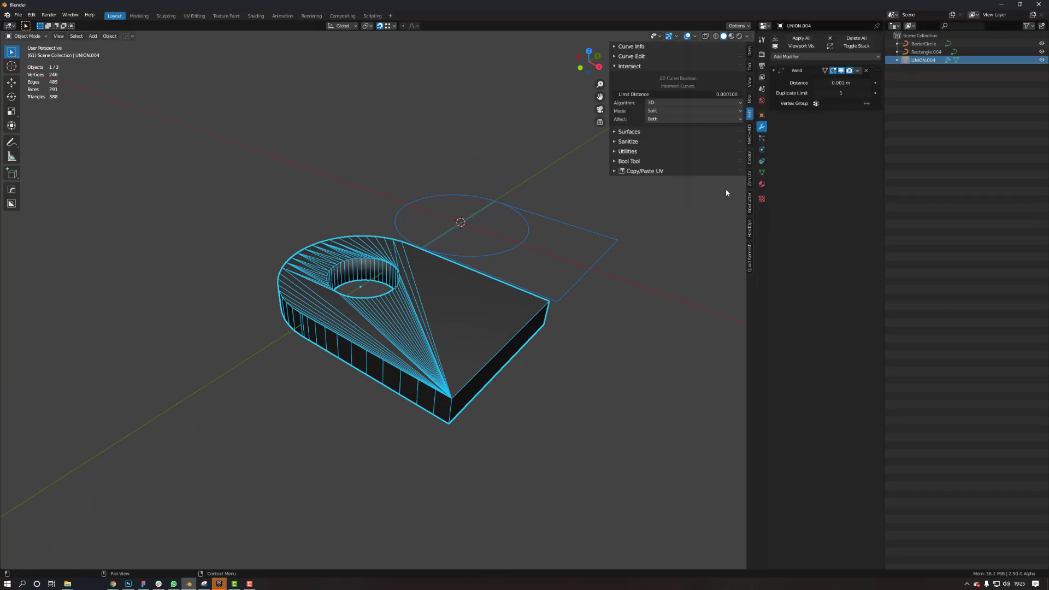
{"action": "scroll", "coordinate": [468, 251], "scroll_direction": "up", "scroll_amount": 6}
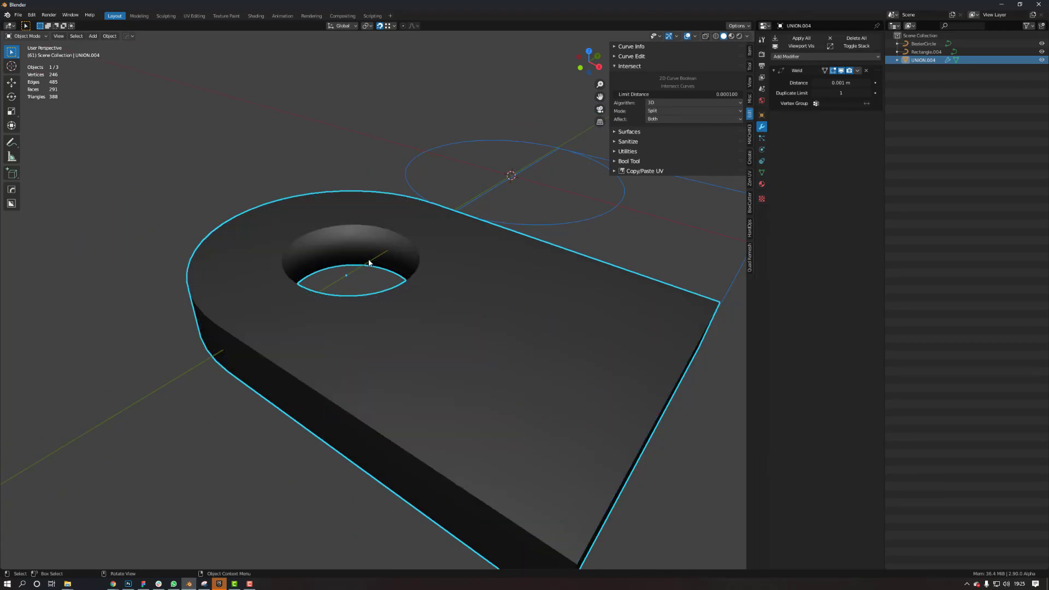
Step: Sharpen the plate's shading with HardOps at 90° sharpness and a 60° auto smooth angle
{"action": "right_click", "coordinate": [385, 235]}
{"action": "left_click", "coordinate": [307, 184]}
{"action": "left_click", "coordinate": [369, 228]}
{"action": "key", "text": "q"}
{"action": "left_click", "coordinate": [368, 226]}
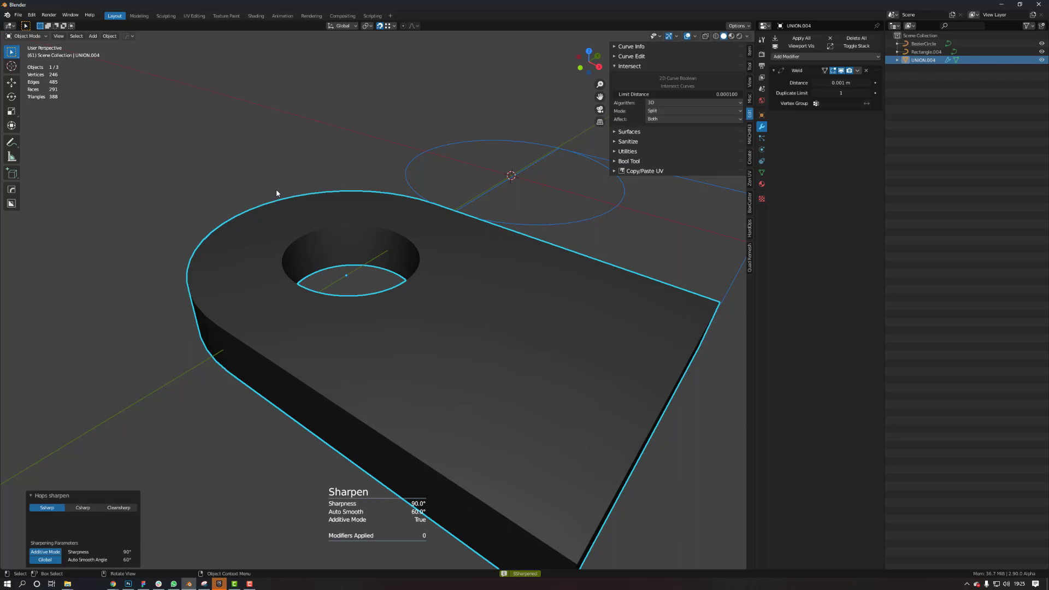
{"action": "key", "text": "shift+z"}
{"action": "key", "text": "shift+z"}
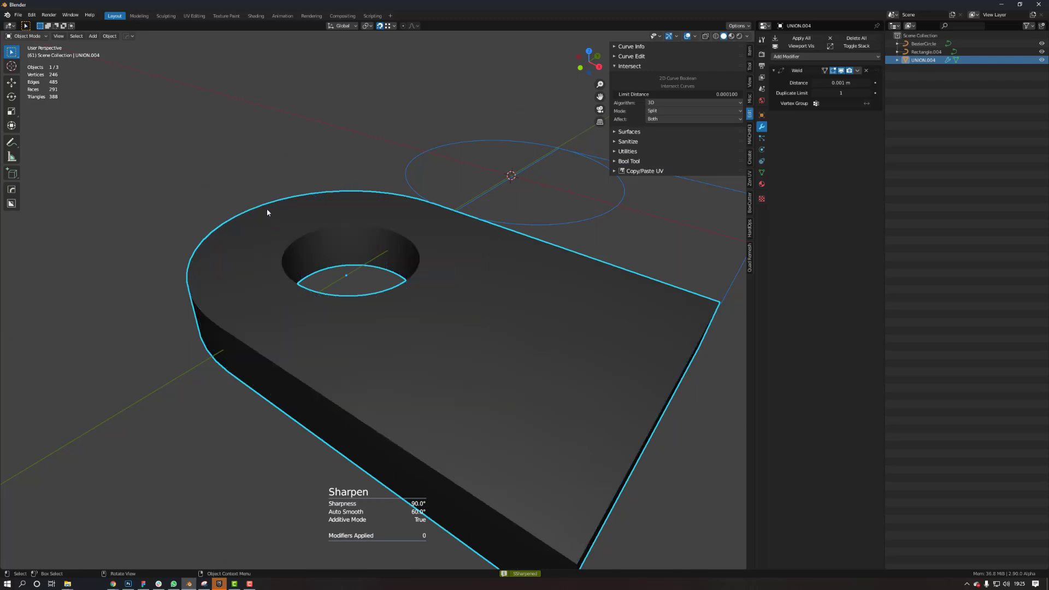
Step: Add a Decimate modifier to the plate and set its mode to Planar
{"action": "left_click", "coordinate": [802, 58]}
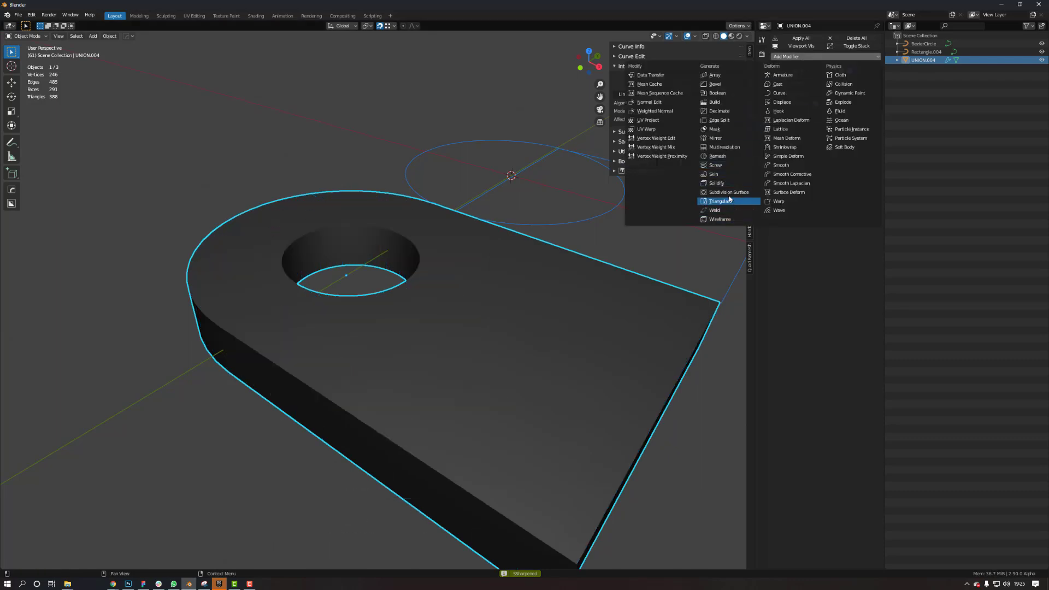
{"action": "left_click", "coordinate": [727, 111]}
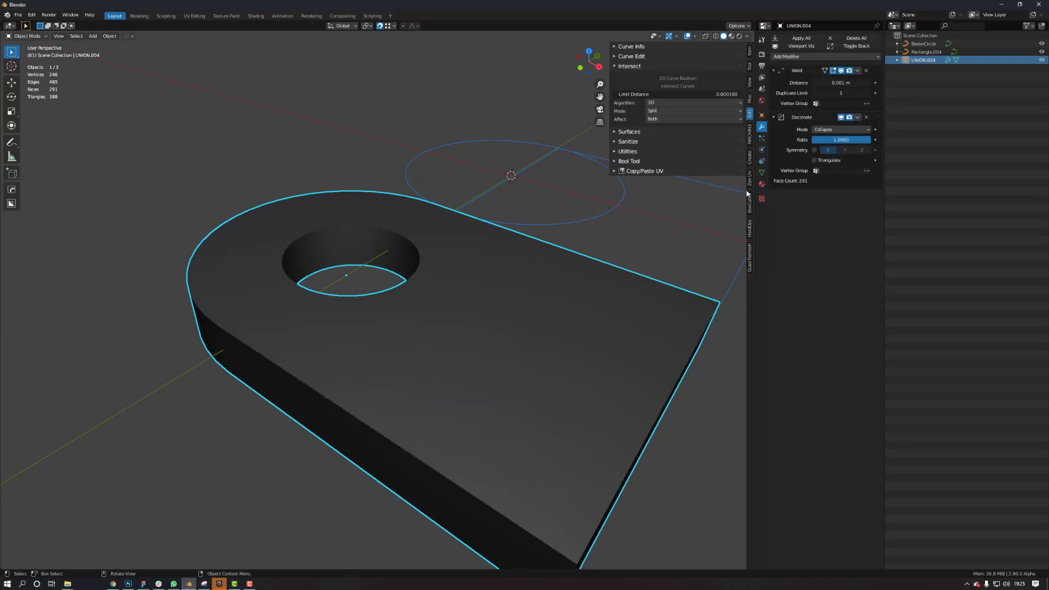
{"action": "left_click", "coordinate": [833, 129]}
{"action": "left_click", "coordinate": [833, 155]}
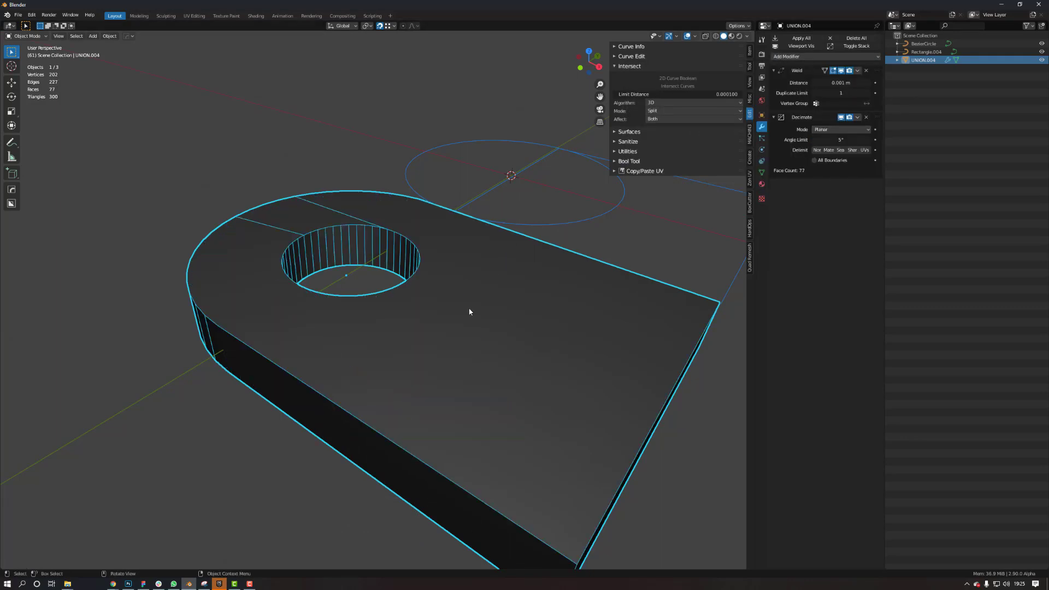
{"action": "scroll", "coordinate": [468, 305], "scroll_direction": "down", "scroll_amount": 4}
{"action": "middle_click_drag", "start_coordinate": [469, 309], "coordinate": [455, 325]}
{"action": "scroll", "coordinate": [344, 327], "scroll_direction": "up", "scroll_amount": 3}
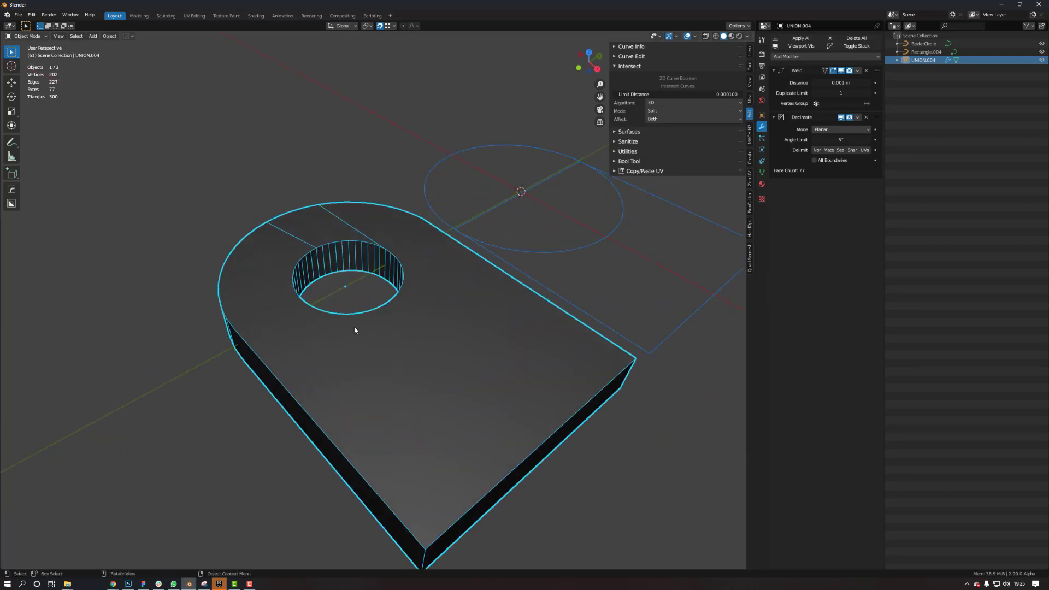
{"action": "key", "text": "ctrl+Tab"}
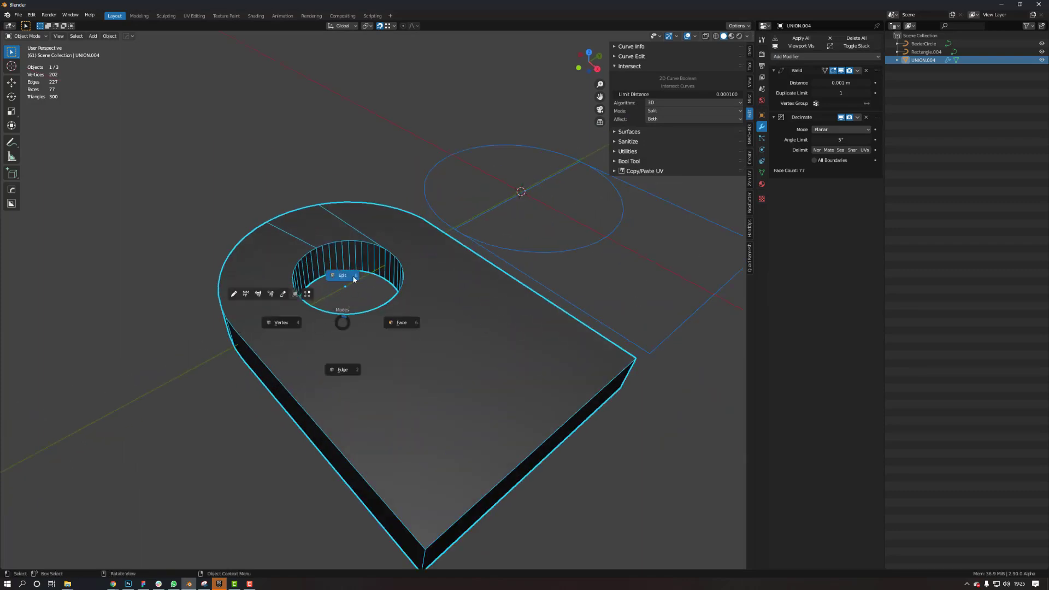
{"action": "left_click", "coordinate": [352, 278]}
{"action": "key", "text": "ctrl+Tab"}
{"action": "left_click", "coordinate": [365, 288]}
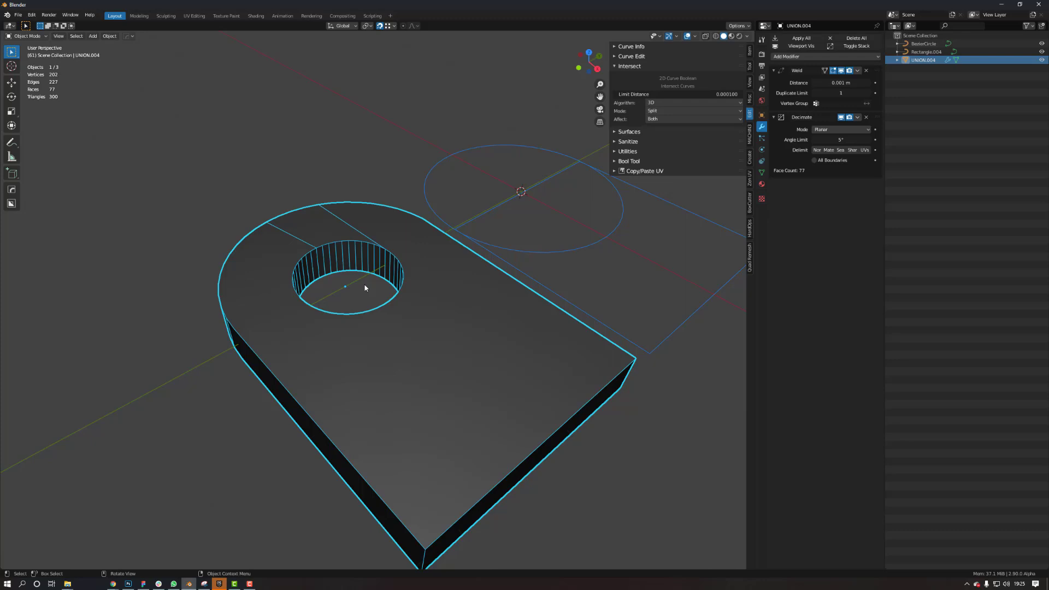
Step: Bevel the plate's outer and hole edges with a HardOps bevel of 0.05 m offset and 3 segments
{"action": "key", "text": "q"}
{"action": "left_click", "coordinate": [365, 418]}
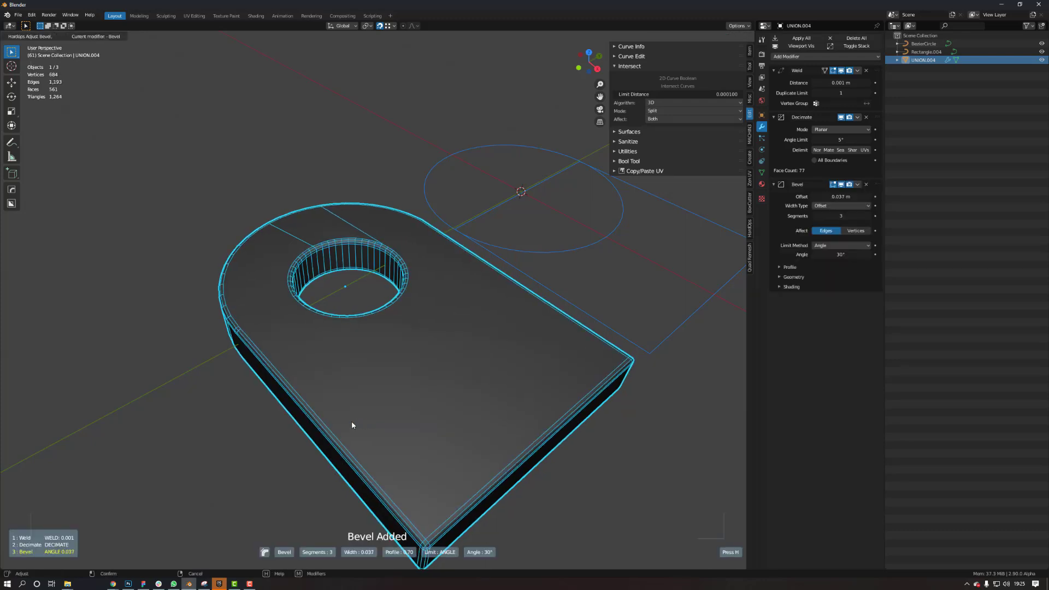
{"action": "left_click", "coordinate": [349, 427]}
{"action": "middle_click_drag", "start_coordinate": [210, 403], "coordinate": [326, 358]}
{"action": "scroll", "coordinate": [402, 344], "scroll_direction": "up", "scroll_amount": 2}
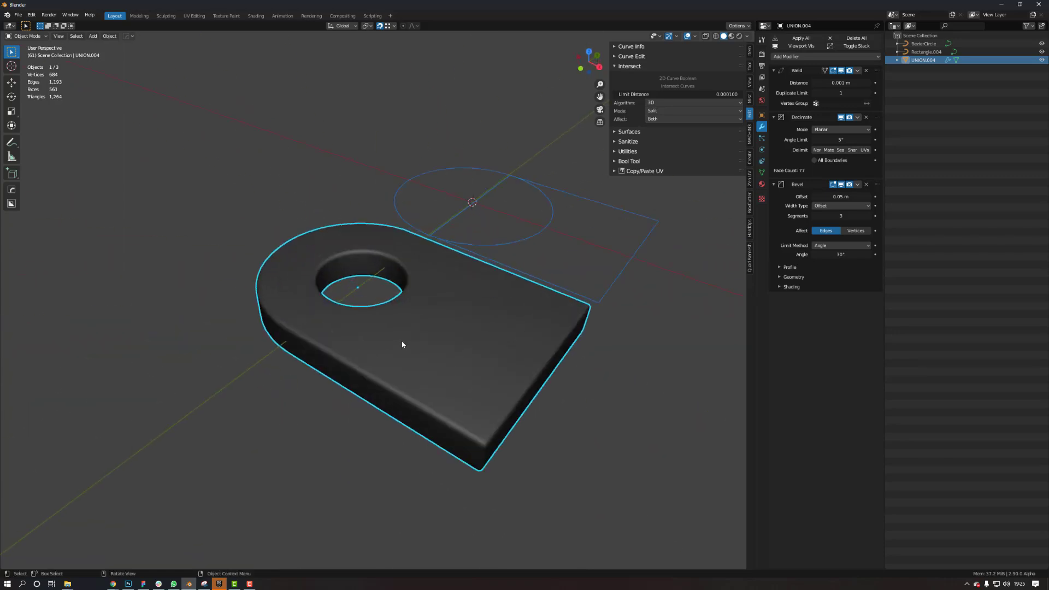